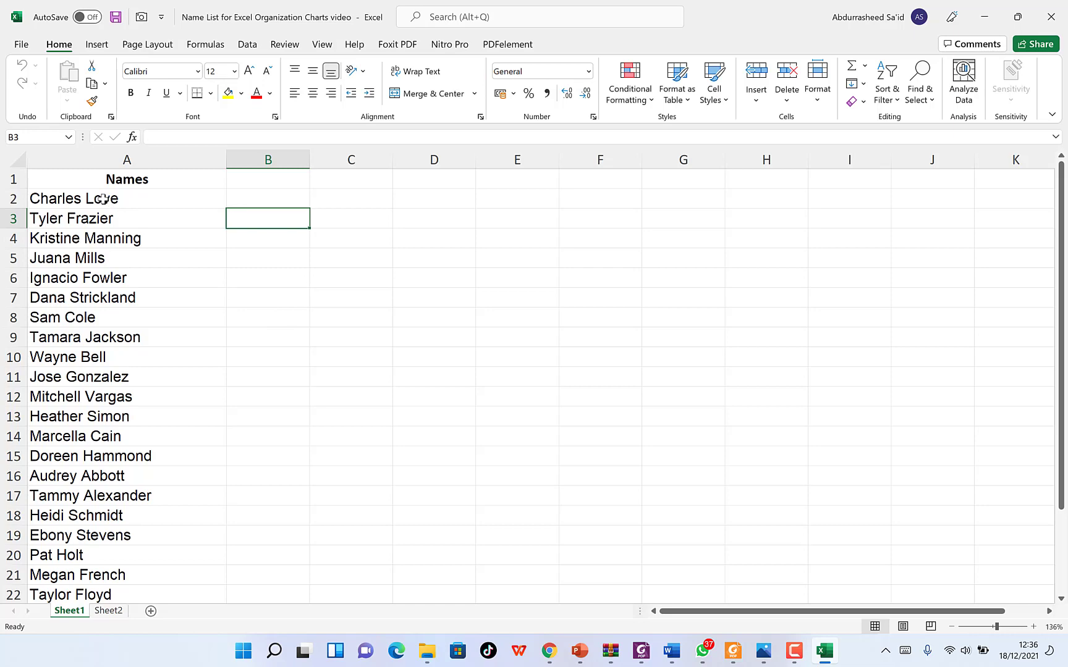
- Select the list of names under the header, then clear the selection
{"action": "left_click_drag", "start_coordinate": [102, 199], "coordinate": [62, 559]}
{"action": "scroll", "coordinate": [122, 456], "scroll_direction": "up", "scroll_amount": 2}
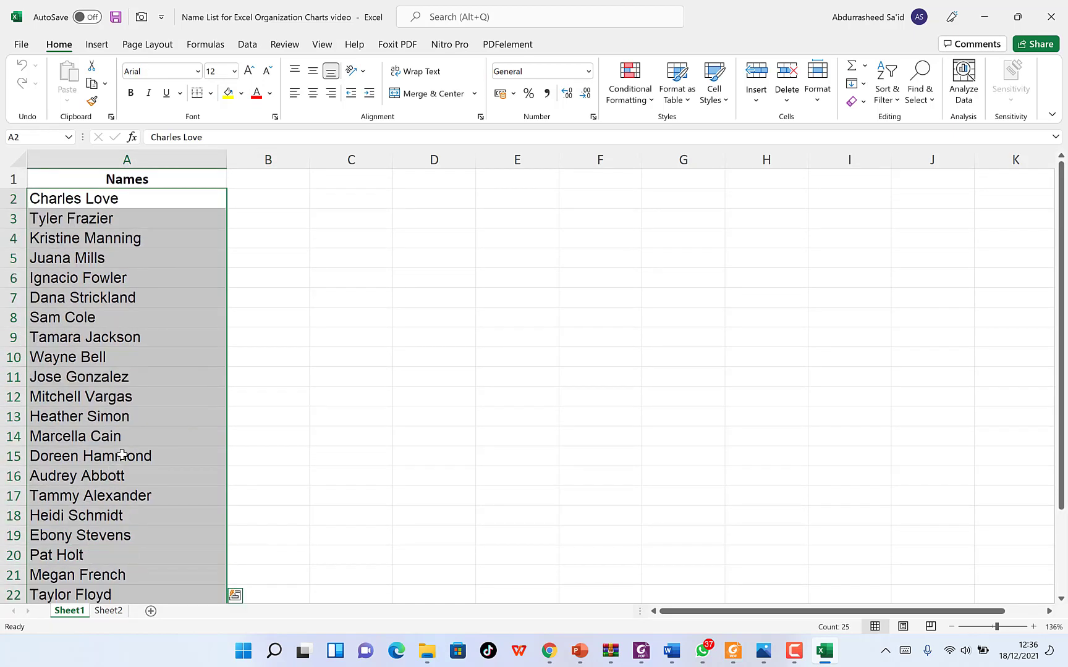
{"action": "left_click", "coordinate": [261, 218]}
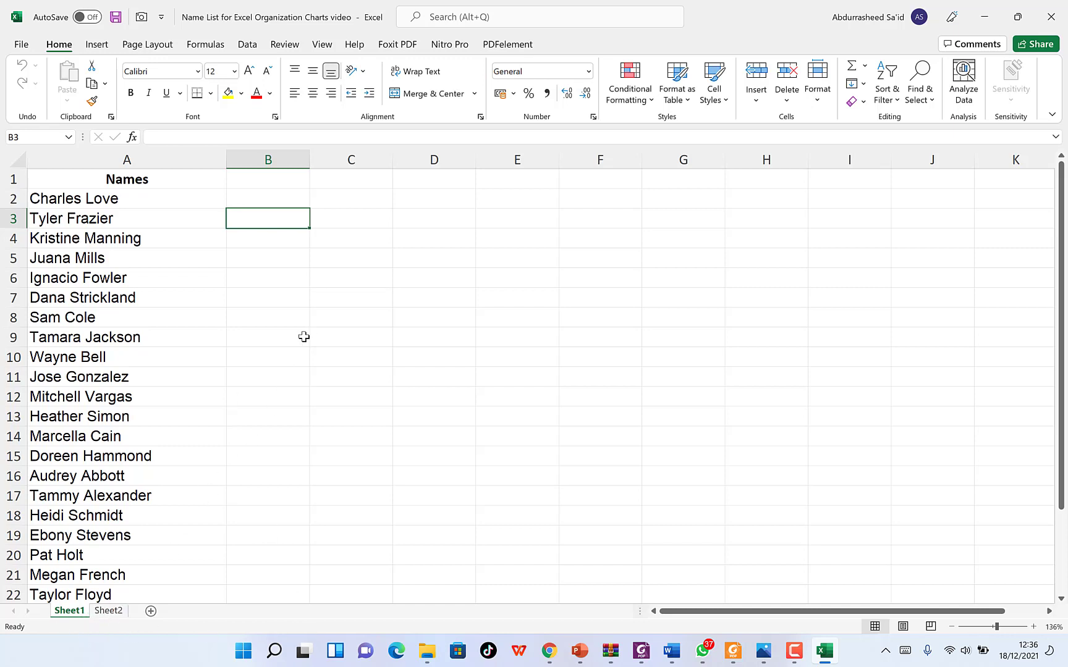
{"action": "left_click", "coordinate": [374, 235]}
{"action": "left_click", "coordinate": [288, 214]}
- Start a SmartArt graphic from Insert > Illustrations > SmartArt
{"action": "left_click", "coordinate": [100, 49]}
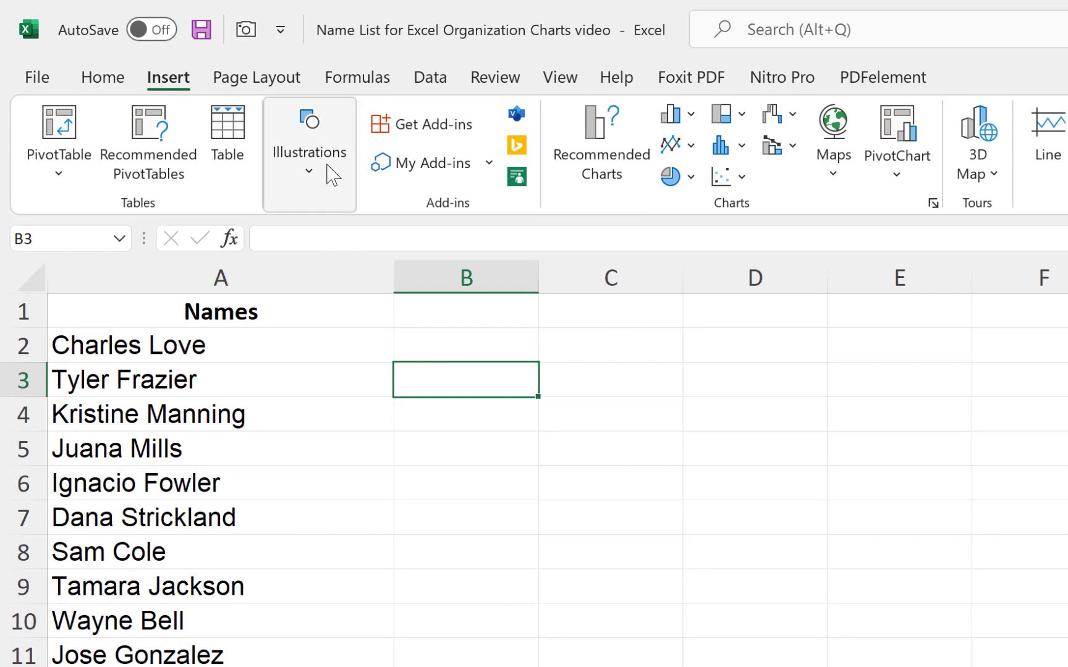
{"action": "left_click", "coordinate": [311, 173]}
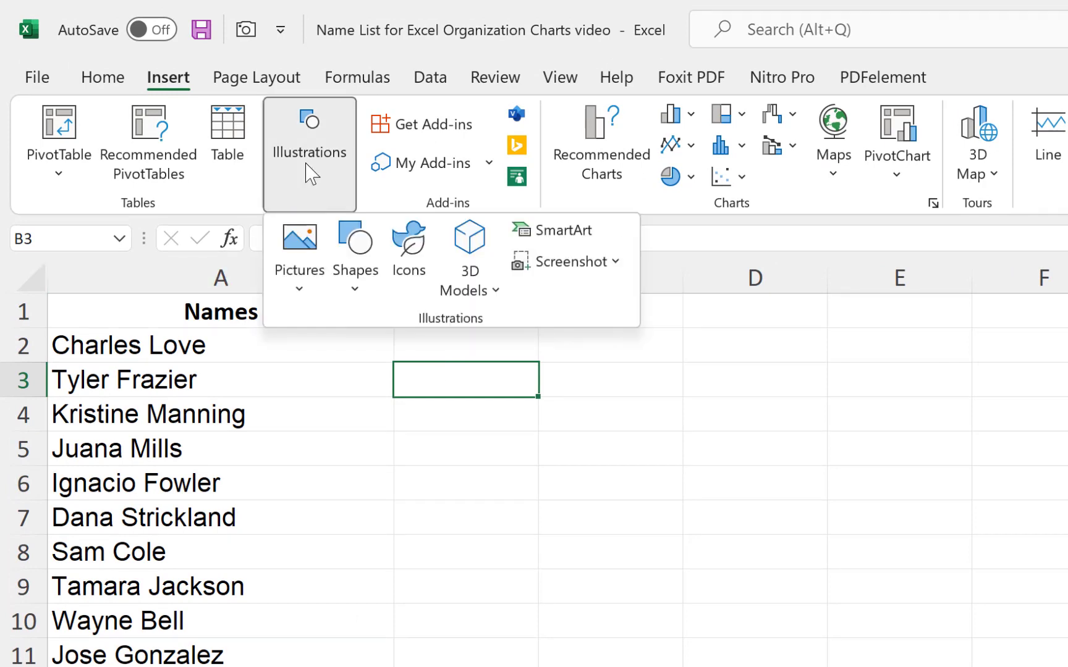
{"action": "left_click", "coordinate": [575, 238]}
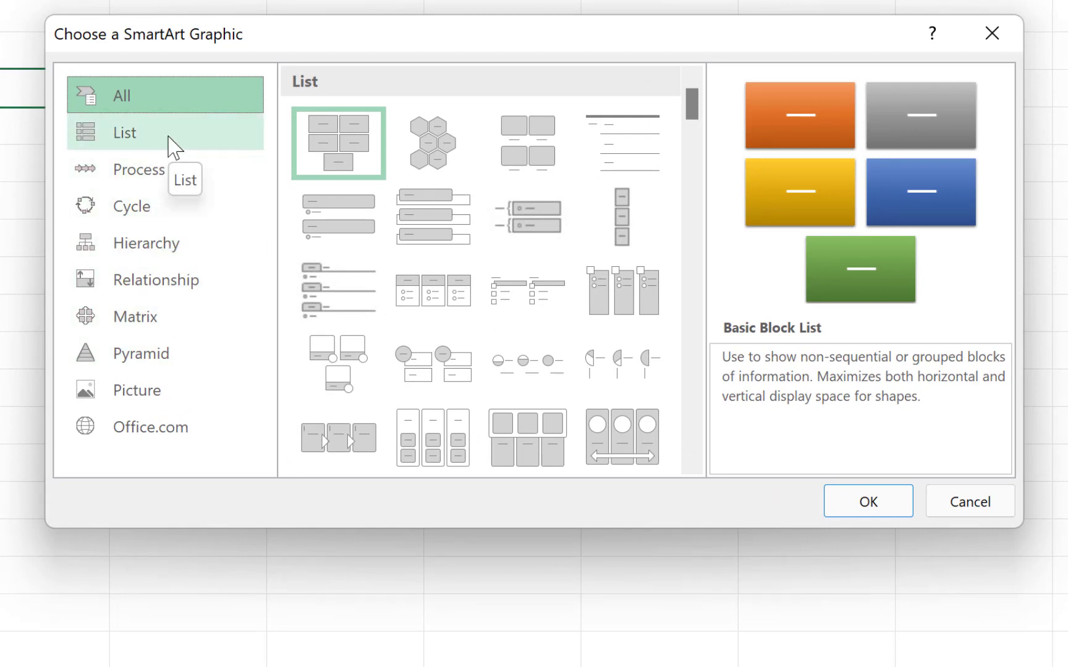
- Browse the List, Process, Cycle, Hierarchy and Relationship SmartArt categories
{"action": "left_click", "coordinate": [175, 147]}
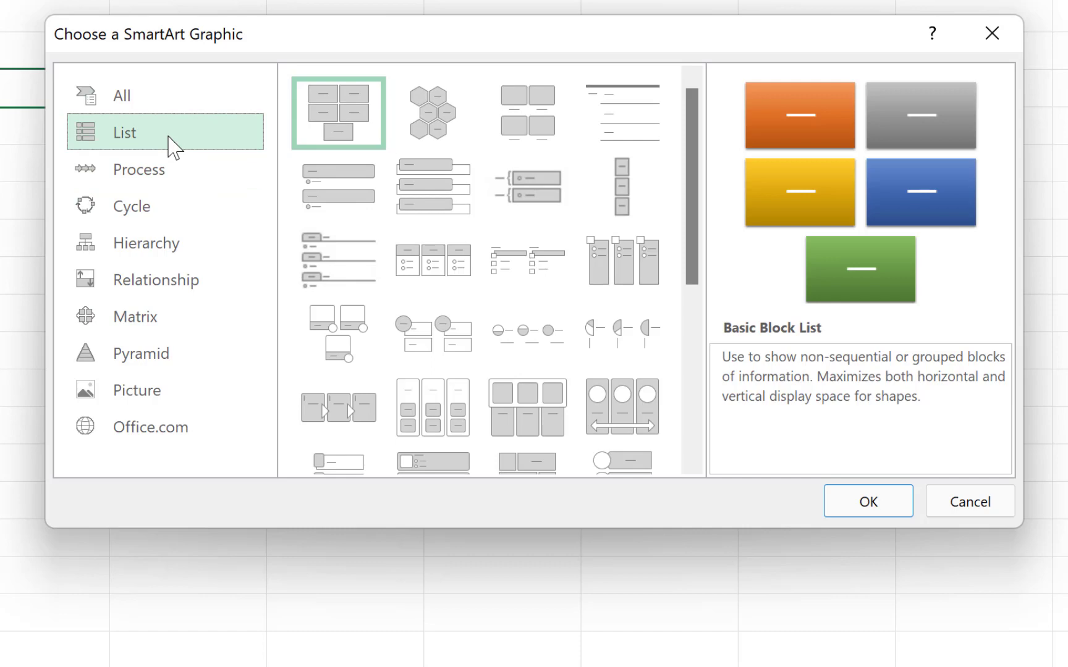
{"action": "scroll", "coordinate": [488, 309], "scroll_direction": "down", "scroll_amount": 5}
{"action": "left_click", "coordinate": [151, 181]}
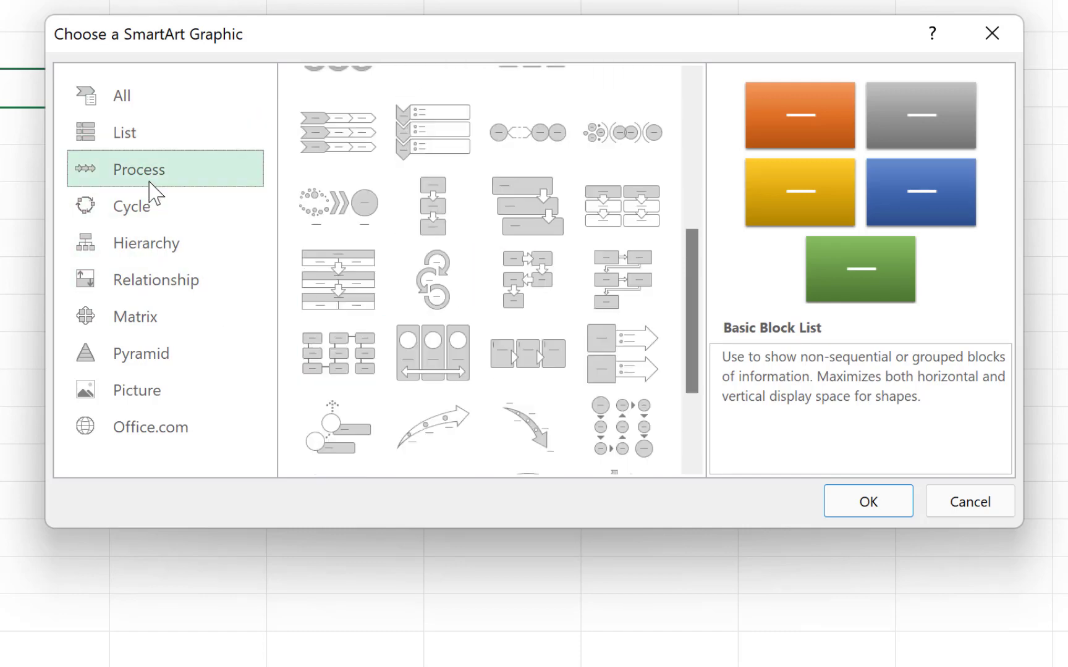
{"action": "scroll", "coordinate": [522, 198], "scroll_direction": "up", "scroll_amount": 5}
{"action": "scroll", "coordinate": [512, 210], "scroll_direction": "down", "scroll_amount": 8}
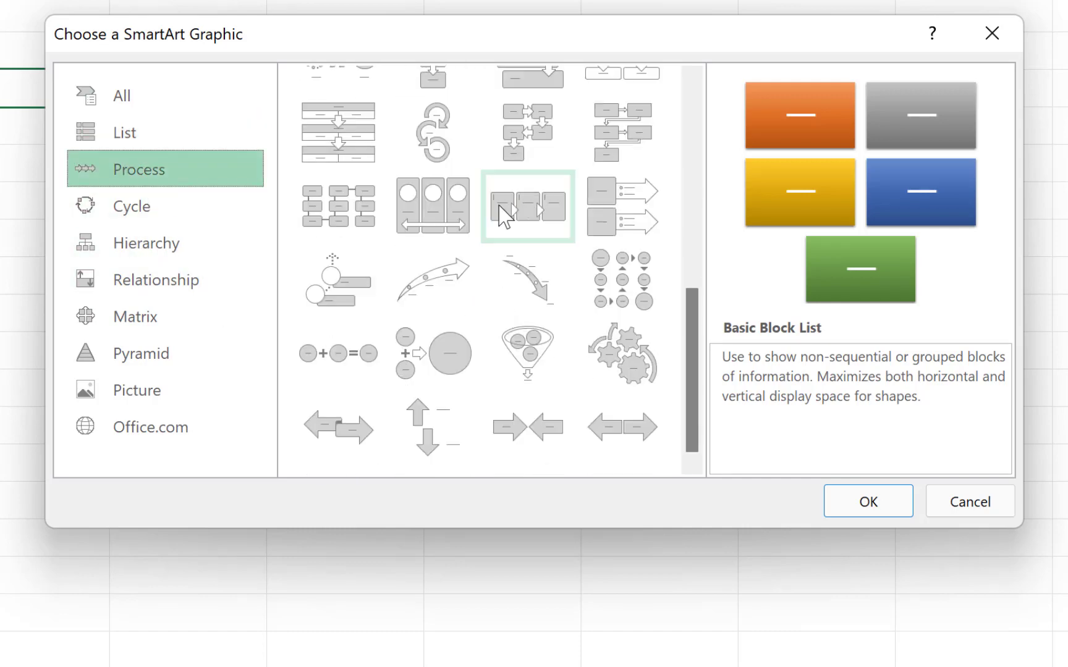
{"action": "left_click", "coordinate": [150, 215]}
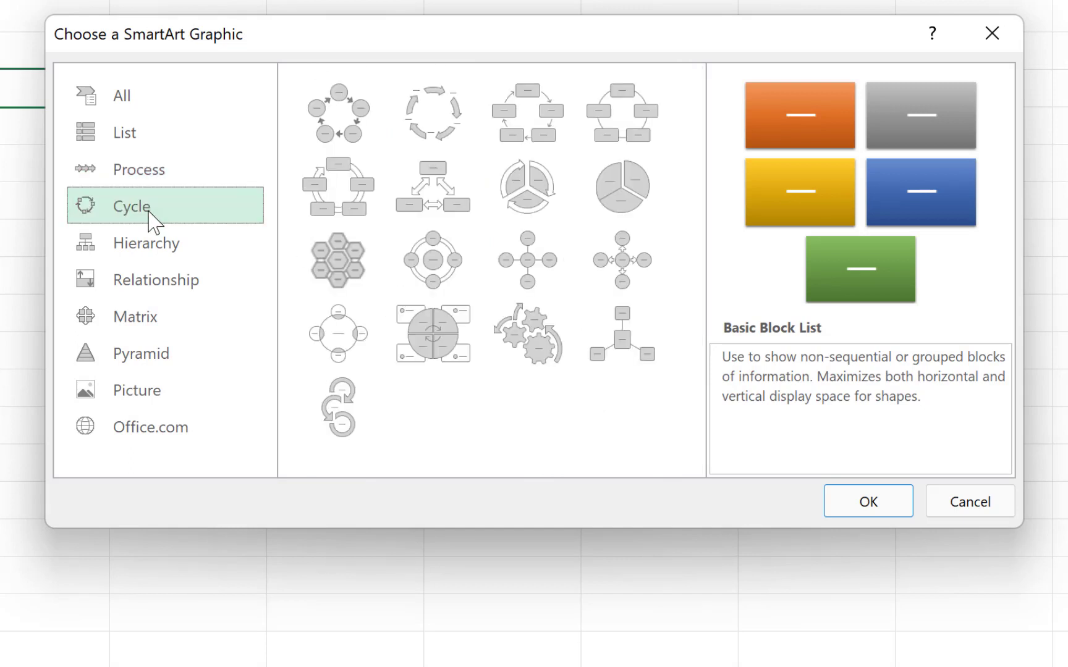
{"action": "left_click", "coordinate": [175, 232]}
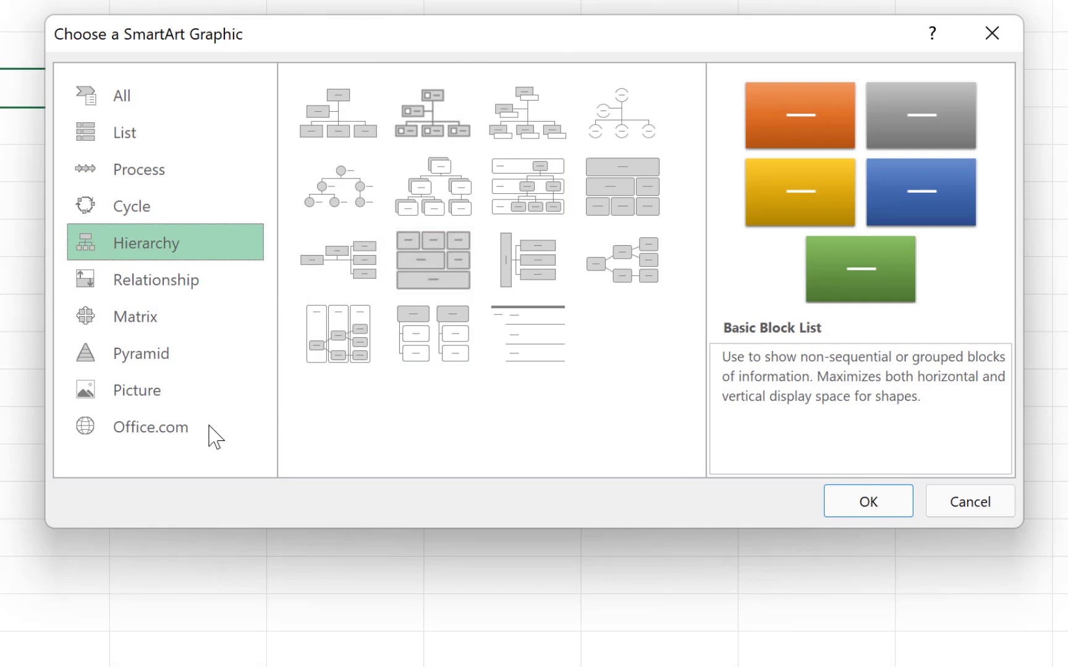
{"action": "left_click", "coordinate": [183, 286]}
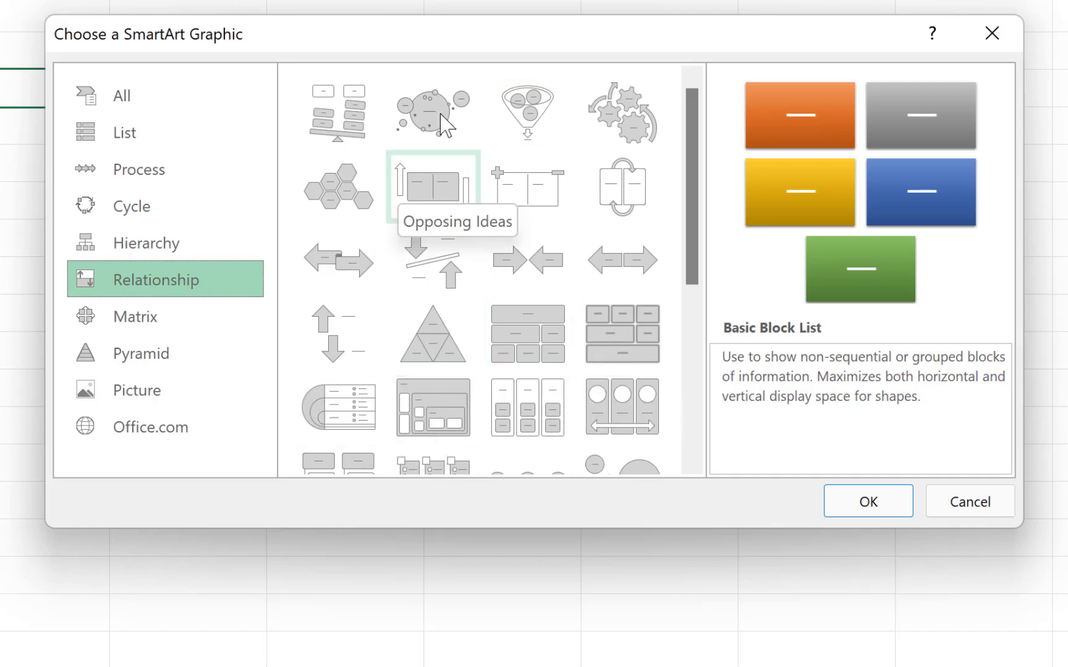
- Browse the Matrix, Pyramid and Picture layouts, then return to Hierarchy
{"action": "scroll", "coordinate": [470, 432], "scroll_direction": "down", "scroll_amount": 5}
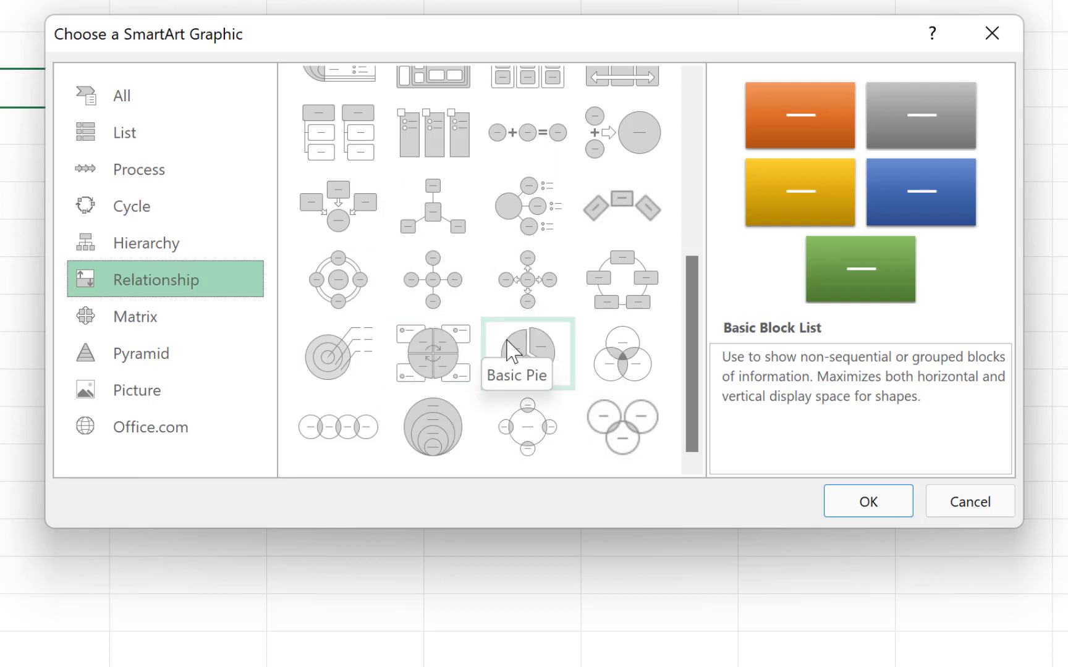
{"action": "left_click", "coordinate": [151, 322]}
{"action": "left_click", "coordinate": [175, 366]}
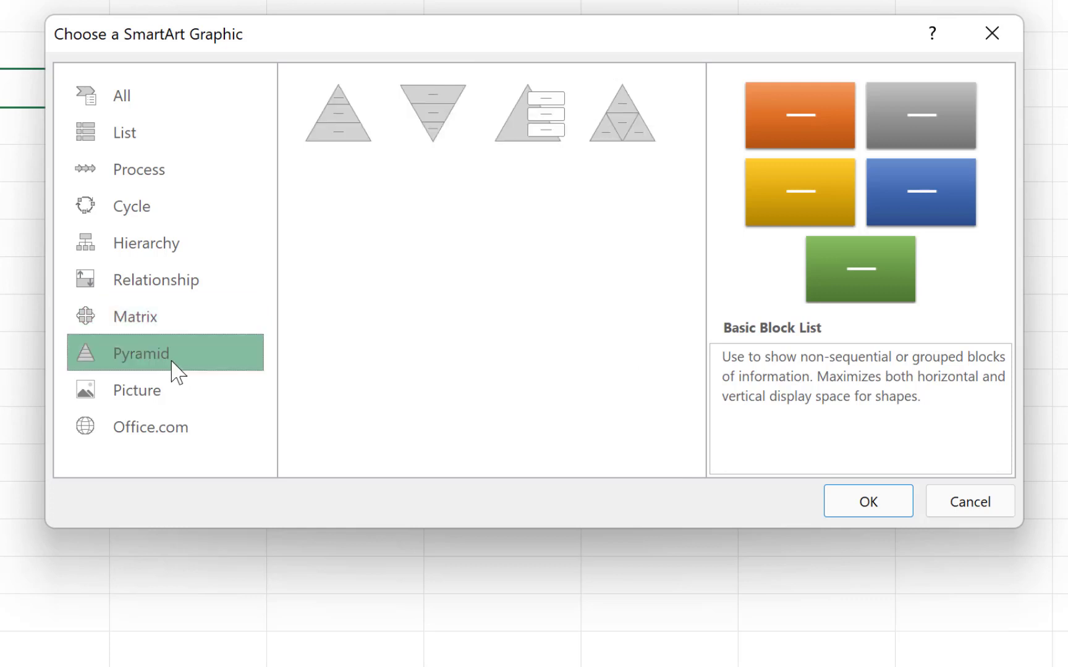
{"action": "left_click", "coordinate": [141, 393]}
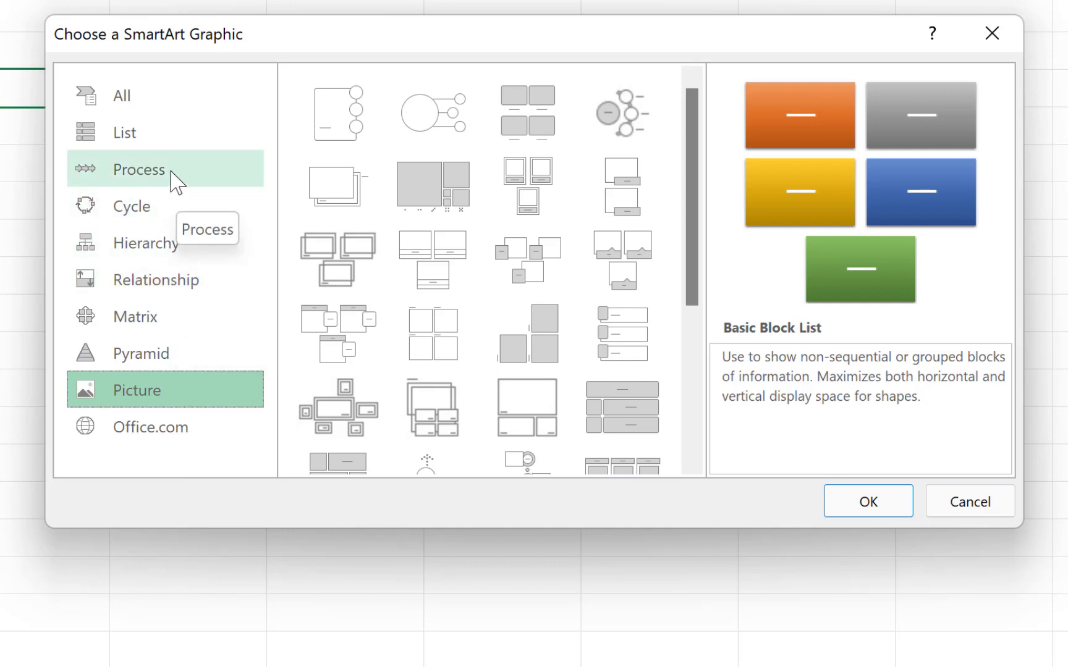
{"action": "left_click", "coordinate": [136, 242]}
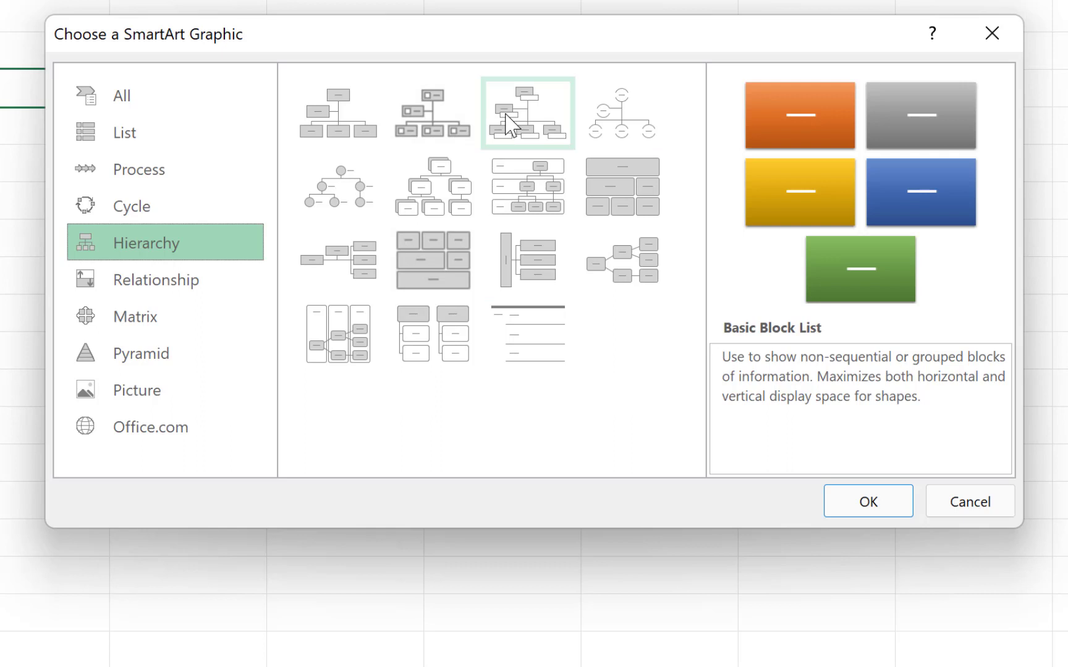
- Preview Picture, Half Circle, Circle Picture and Labeled hierarchies, then pick Name and Title Organization Chart
{"action": "left_click", "coordinate": [422, 122]}
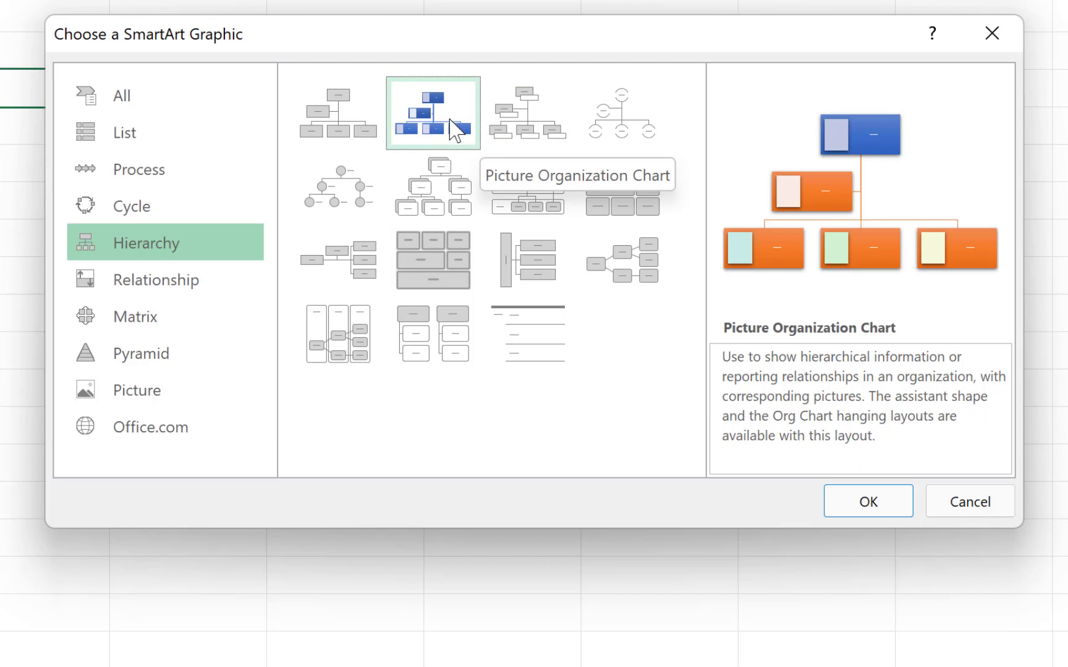
{"action": "left_click", "coordinate": [526, 117]}
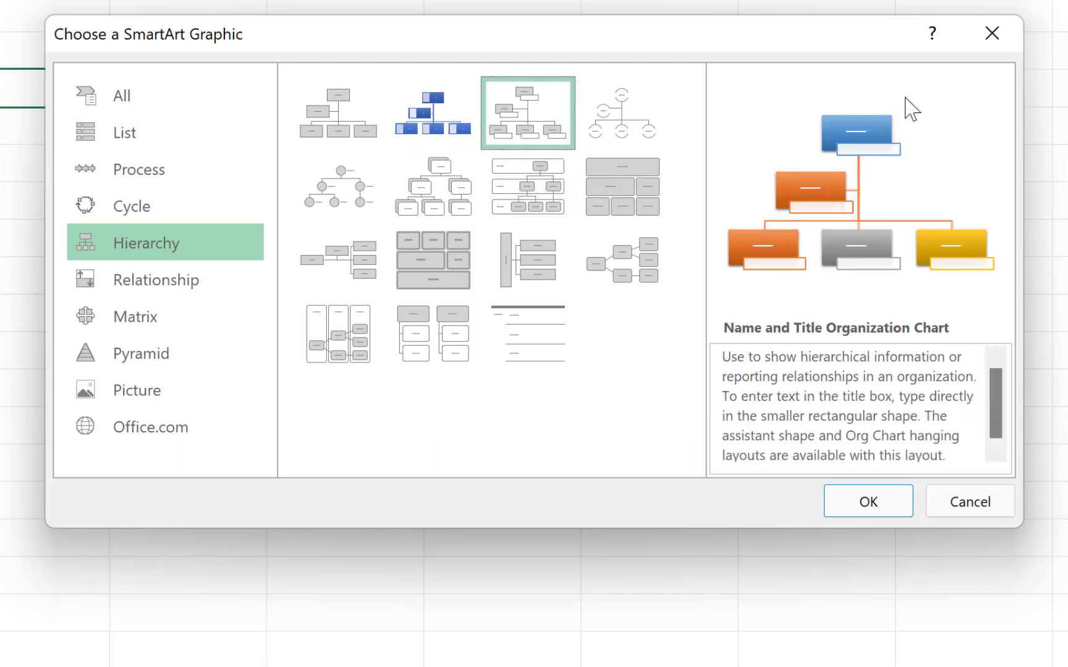
{"action": "left_click", "coordinate": [621, 122]}
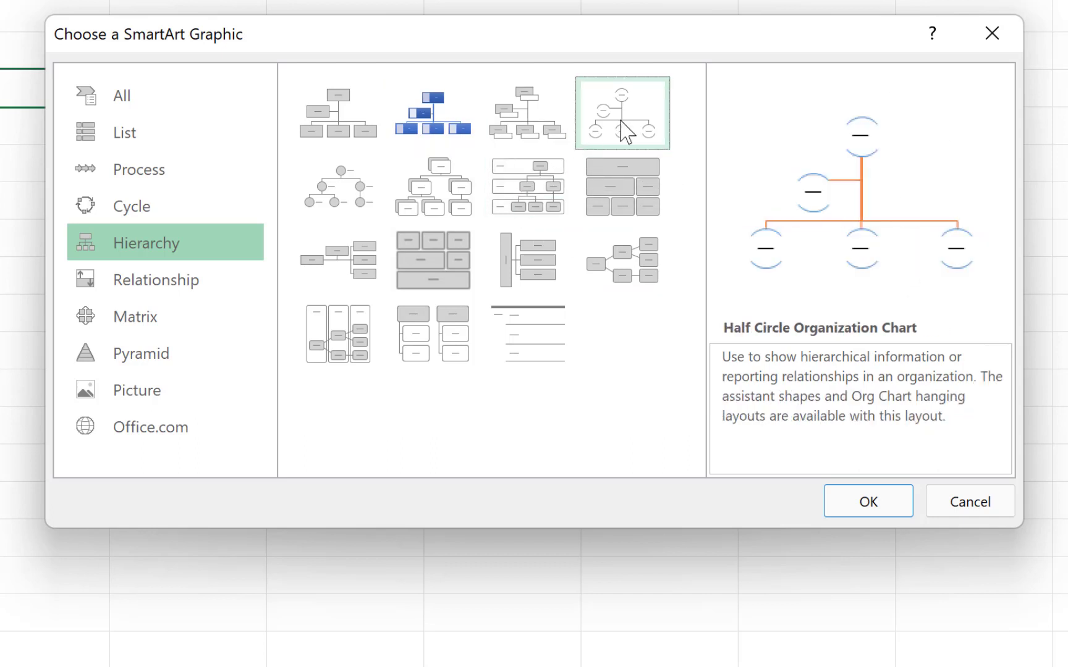
{"action": "left_click", "coordinate": [334, 186]}
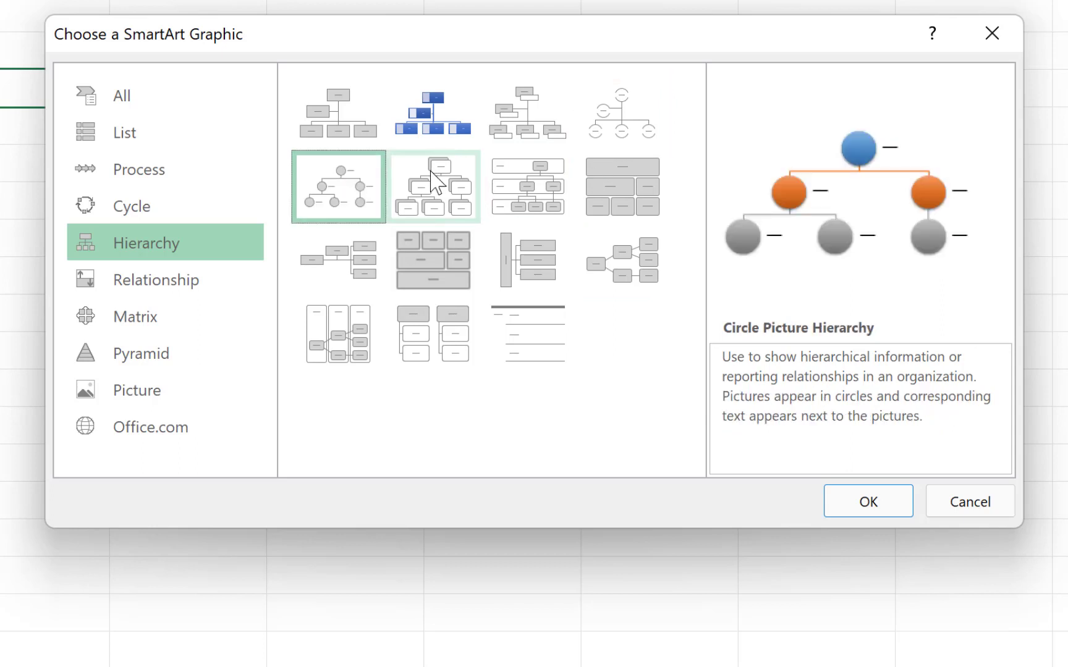
{"action": "left_click", "coordinate": [432, 179]}
{"action": "left_click", "coordinate": [512, 203]}
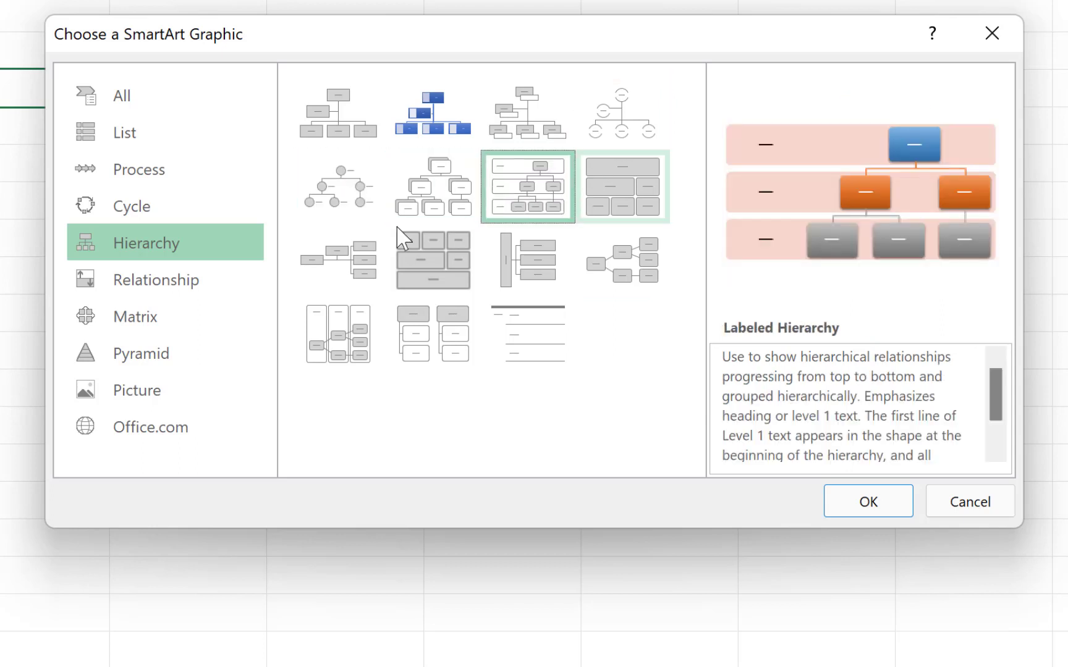
{"action": "left_click", "coordinate": [450, 195]}
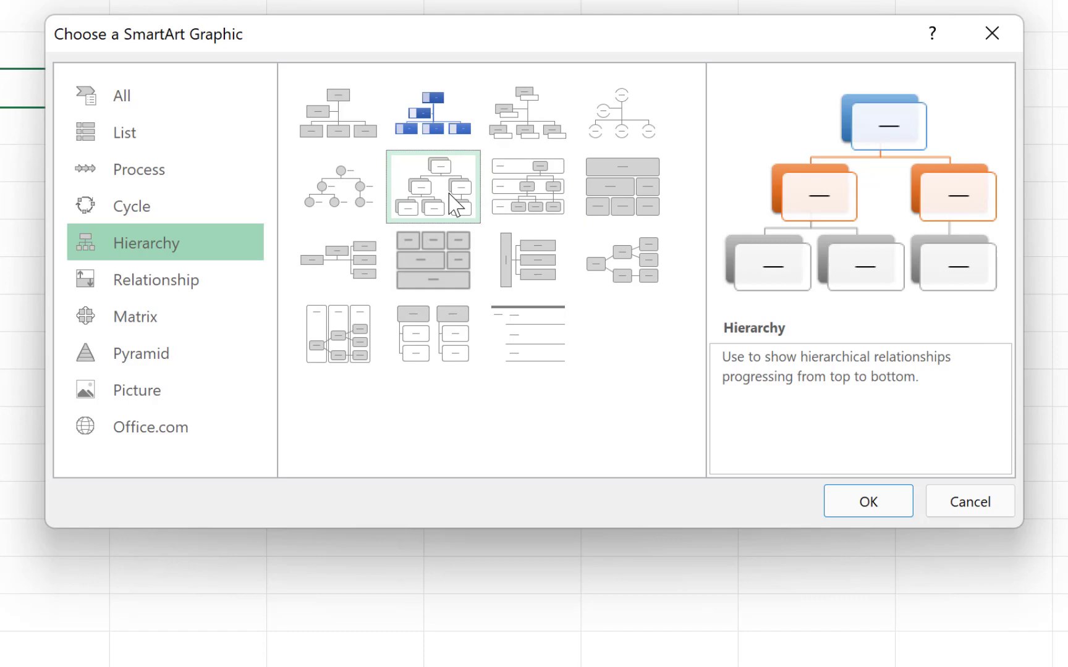
{"action": "left_click", "coordinate": [524, 117]}
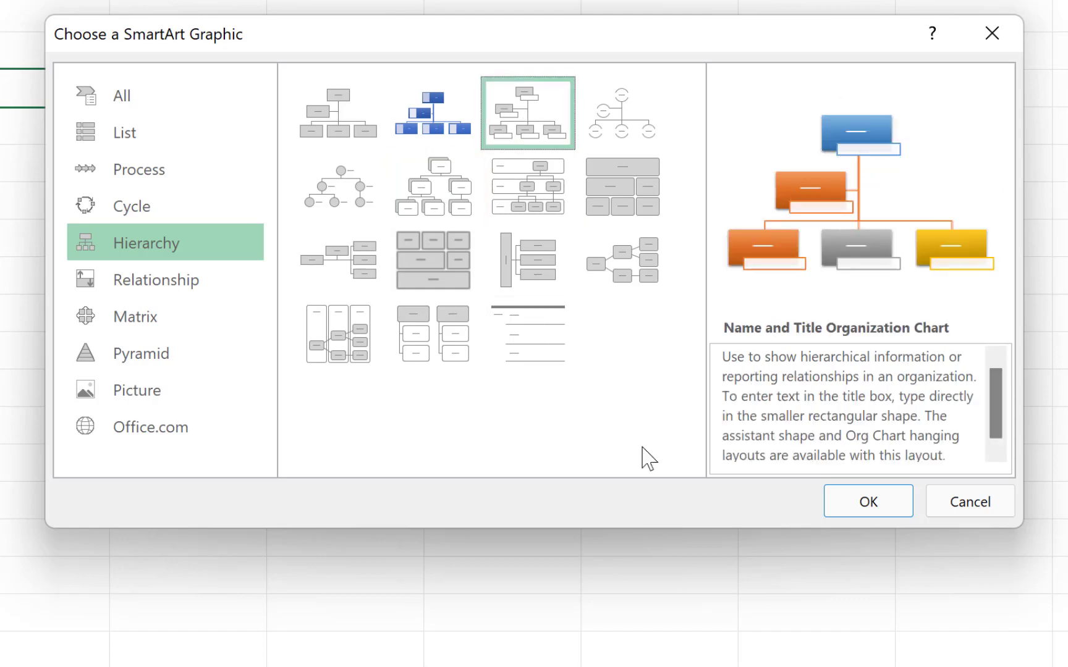
- Insert the Name and Title Organization Chart and go back to Sheet1
{"action": "left_click", "coordinate": [855, 508]}
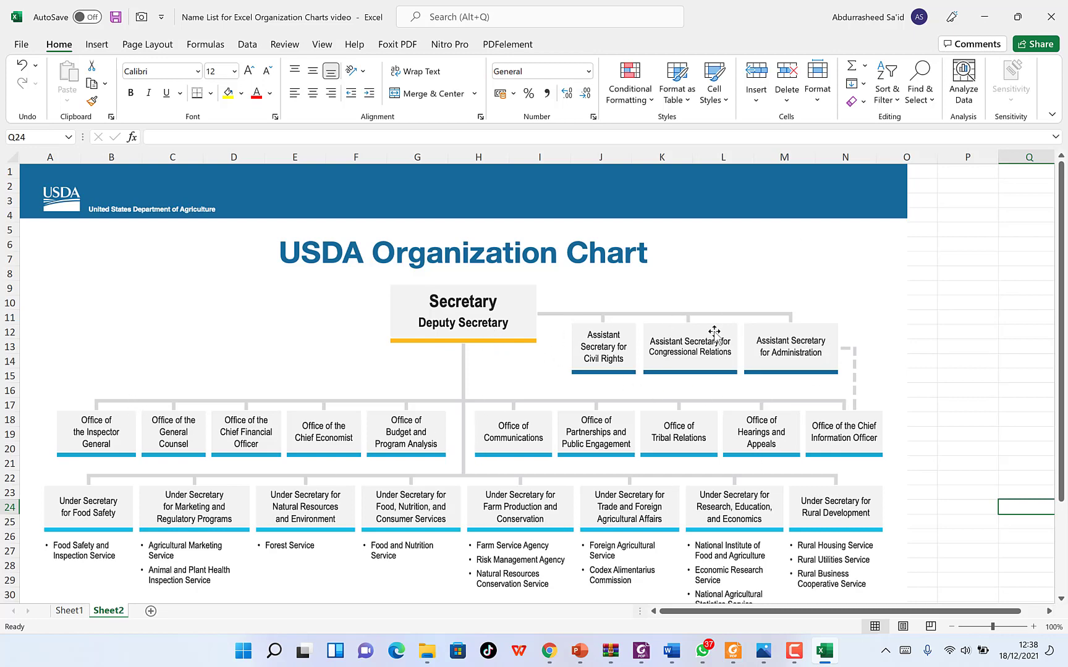
{"action": "left_click", "coordinate": [69, 610]}
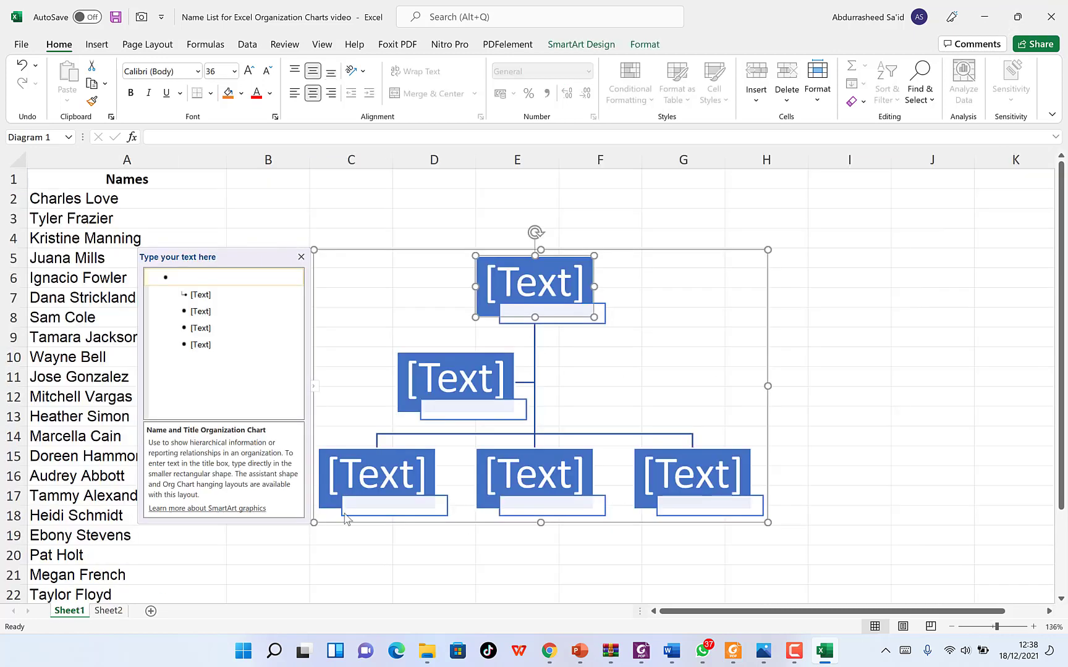
{"action": "left_click", "coordinate": [74, 199]}
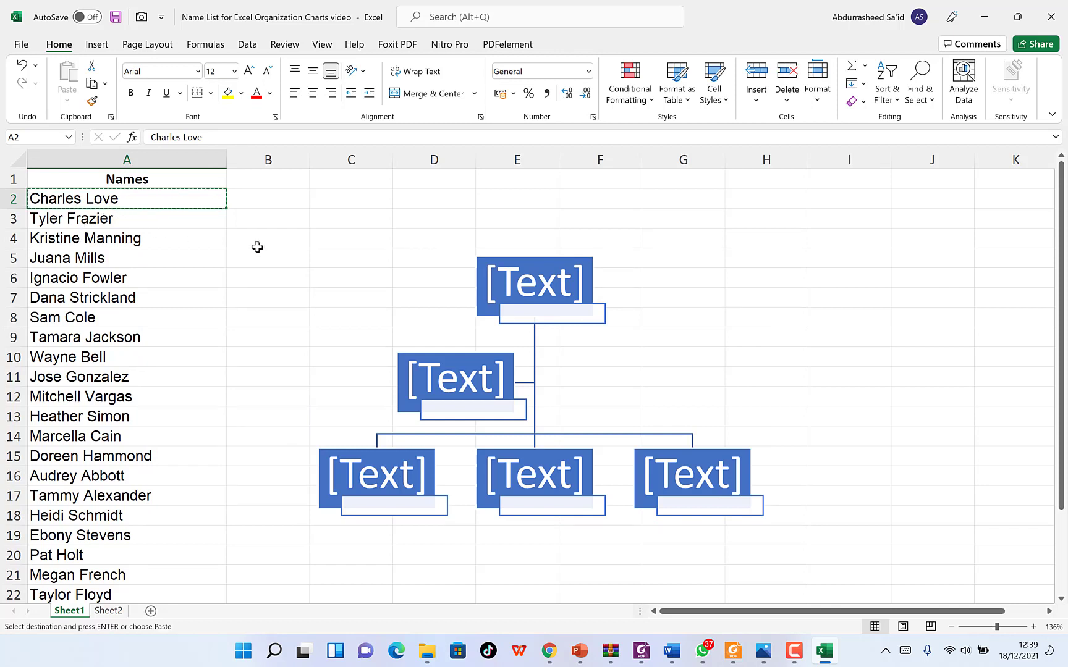
{"action": "left_click", "coordinate": [507, 288]}
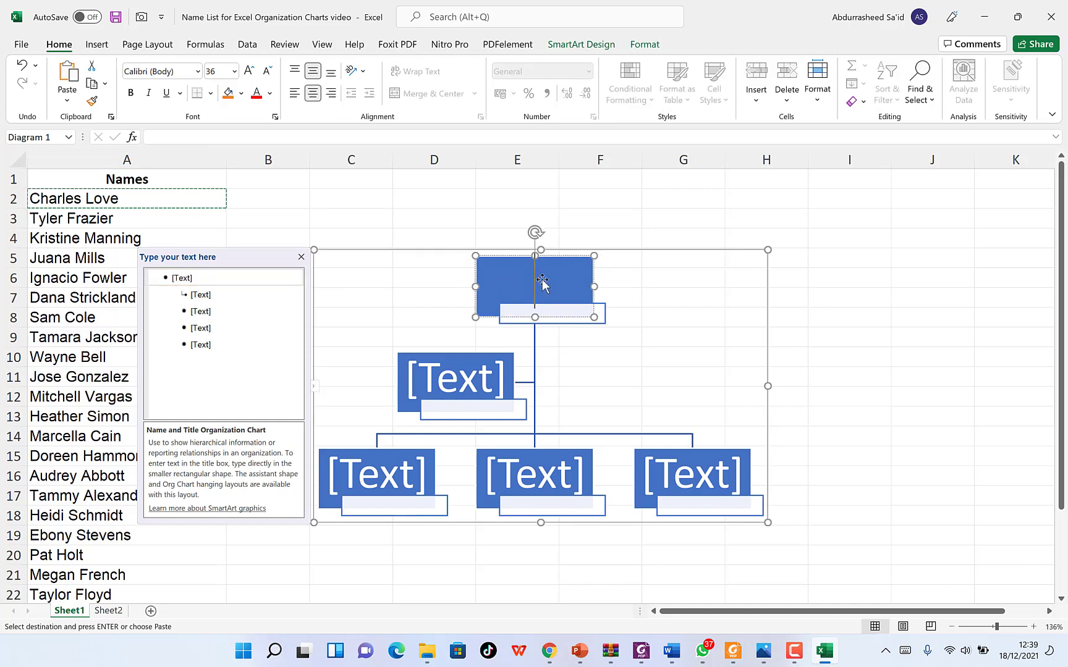
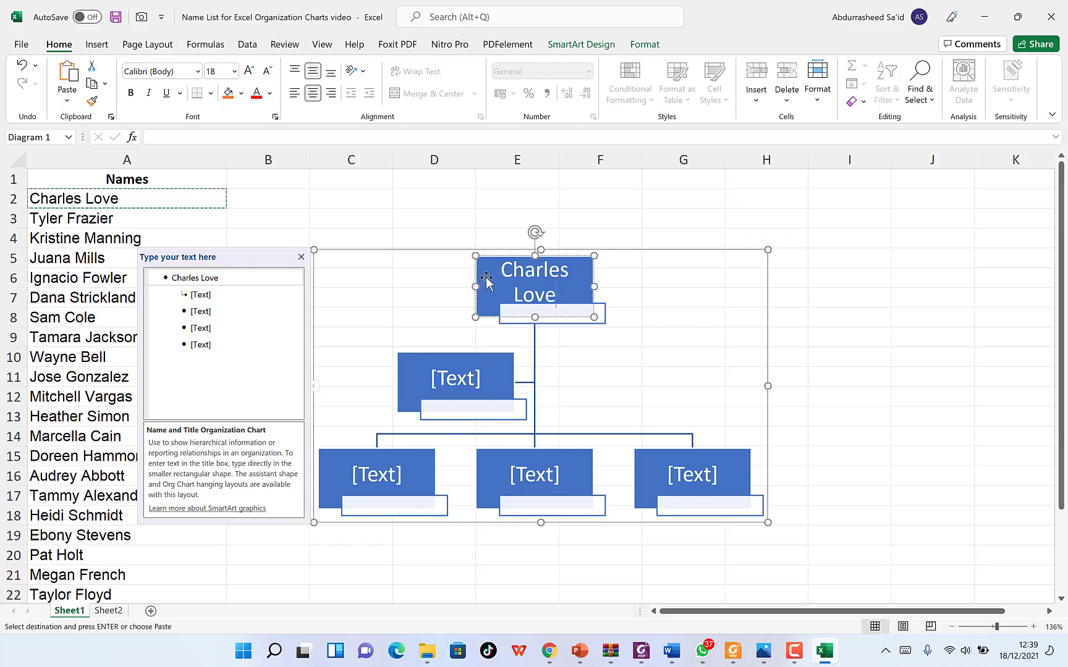
{"action": "key", "text": "ctrl+z"}
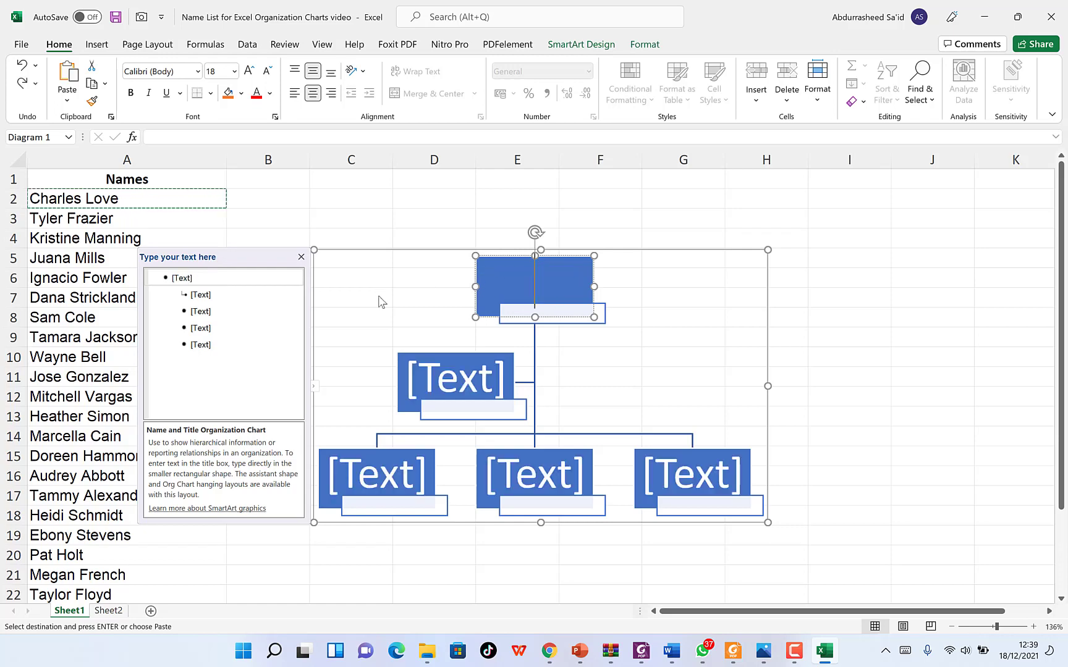
{"action": "left_click", "coordinate": [184, 276]}
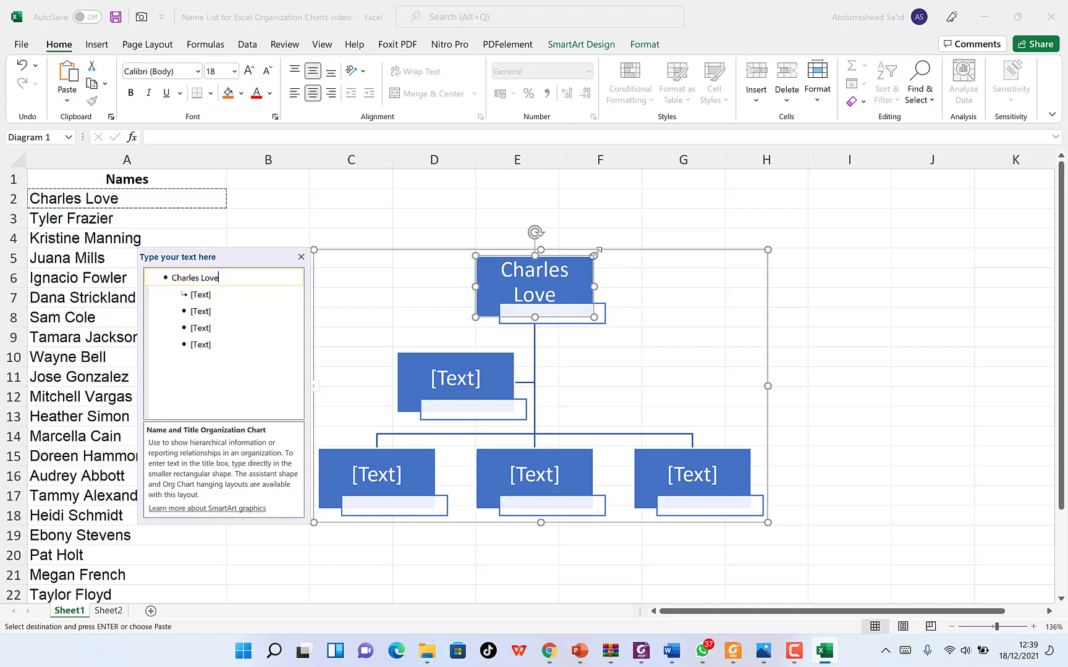
{"action": "mouse_move", "coordinate": [595, 254]}
{"action": "left_mouse_down"}
{"action": "mouse_move", "coordinate": [648, 254]}
{"action": "mouse_move", "coordinate": [615, 260]}
{"action": "left_mouse_up"}
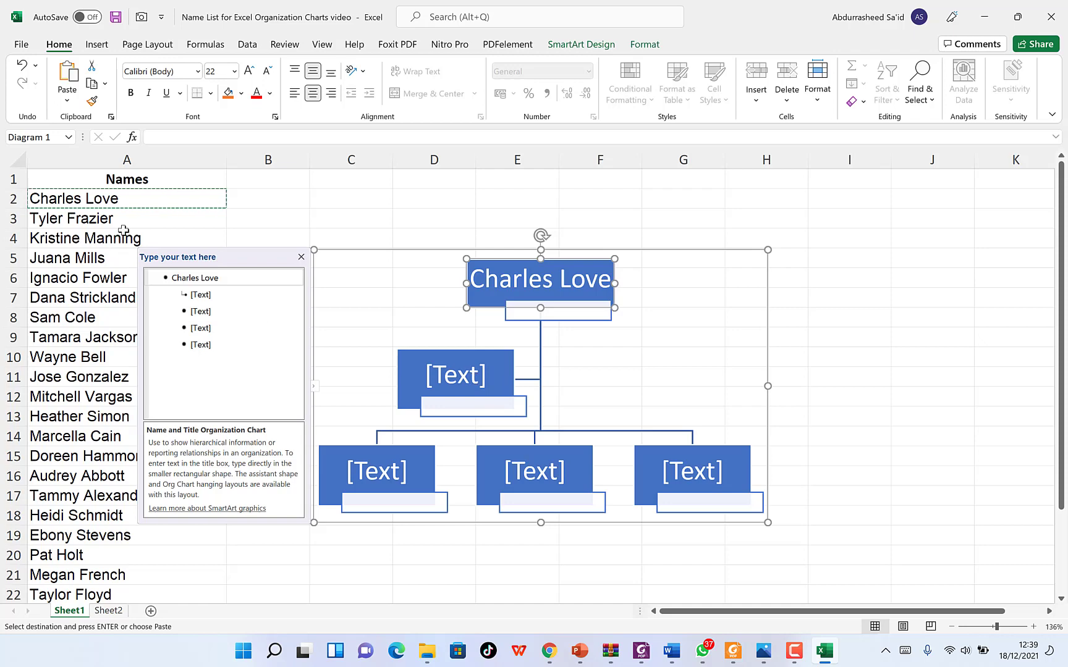
{"action": "left_click", "coordinate": [463, 351]}
{"action": "left_click", "coordinate": [424, 333]}
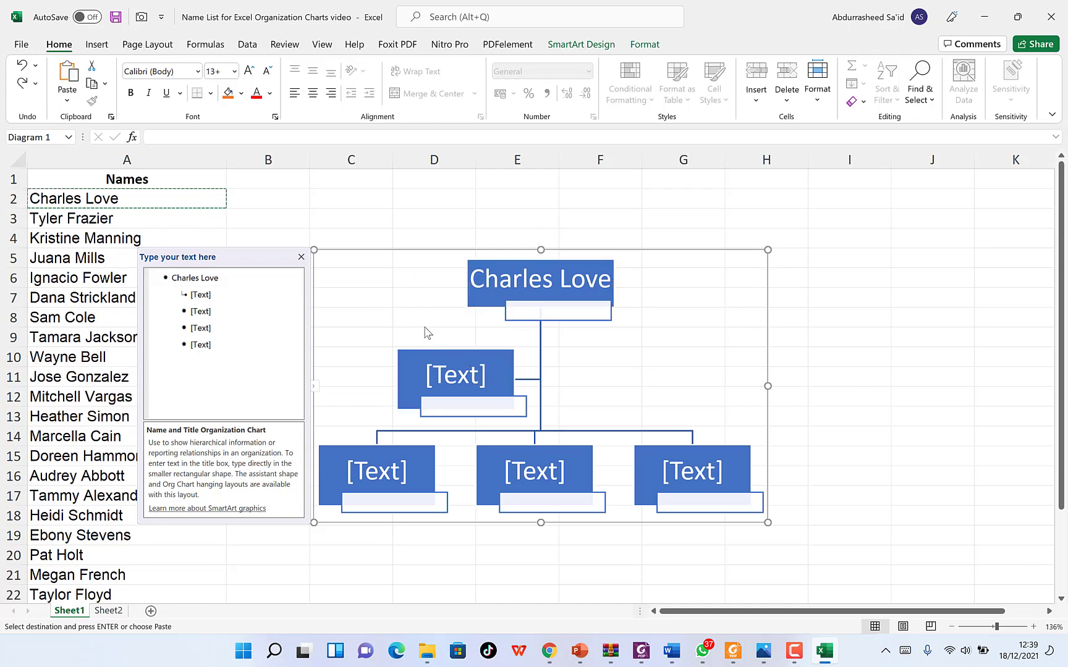
{"action": "left_click", "coordinate": [473, 405]}
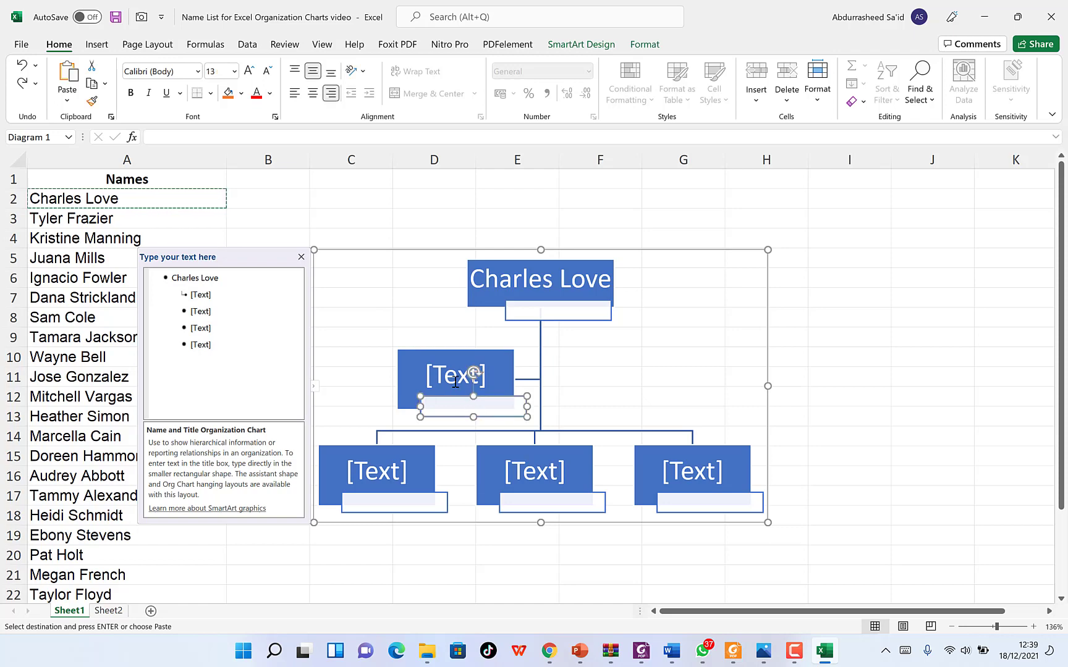
{"action": "left_click", "coordinate": [438, 352]}
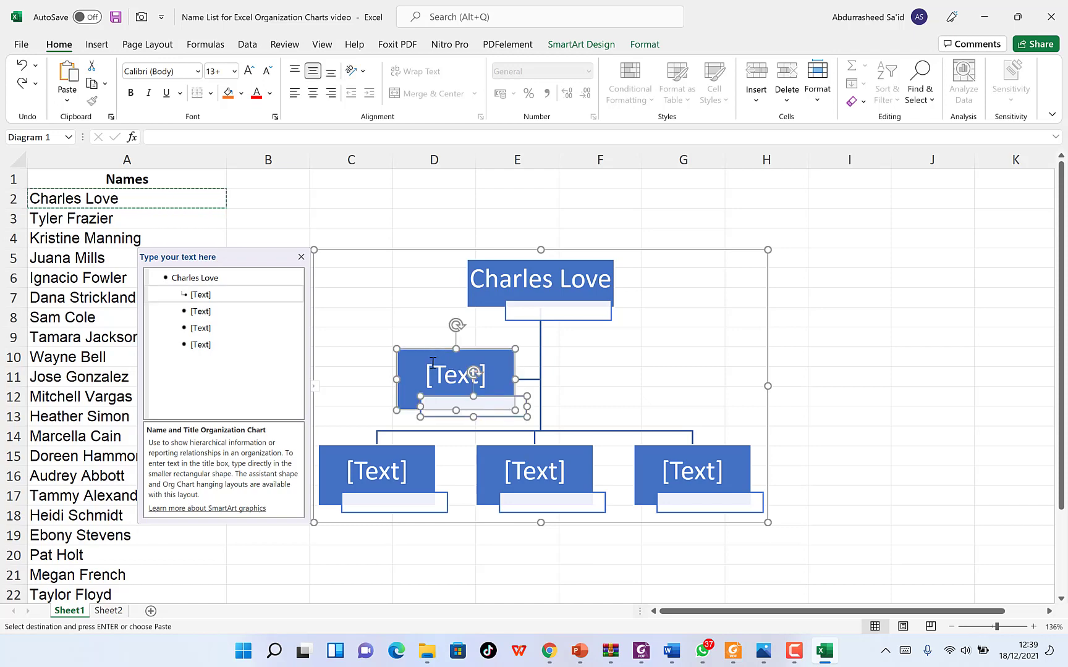
{"action": "left_click_drag", "start_coordinate": [443, 353], "coordinate": [699, 284]}
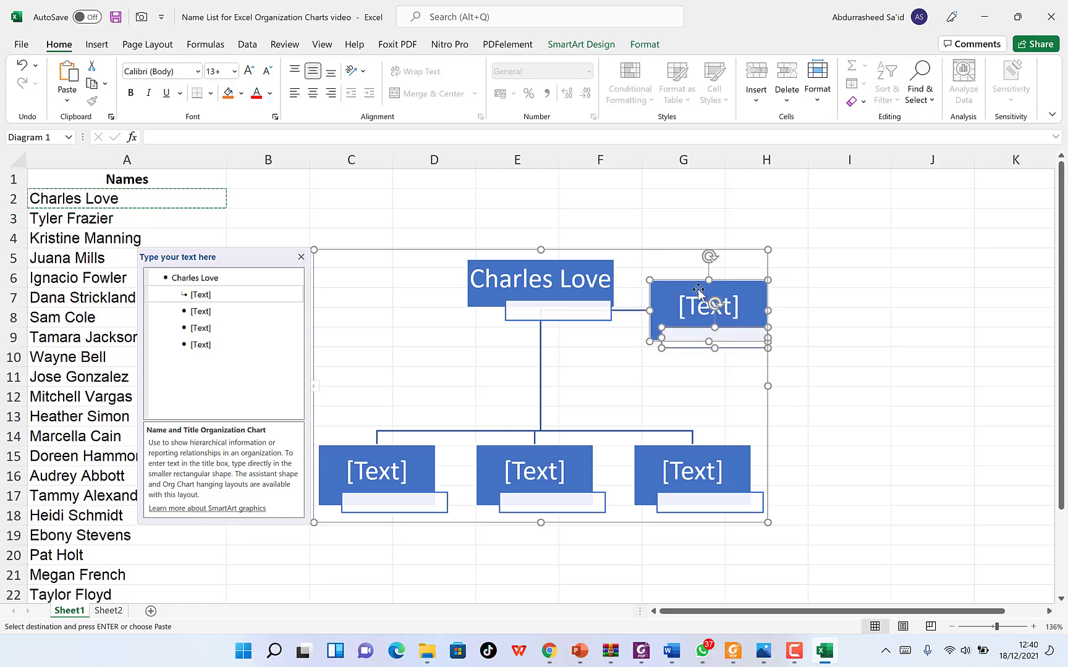
{"action": "left_click", "coordinate": [697, 298]}
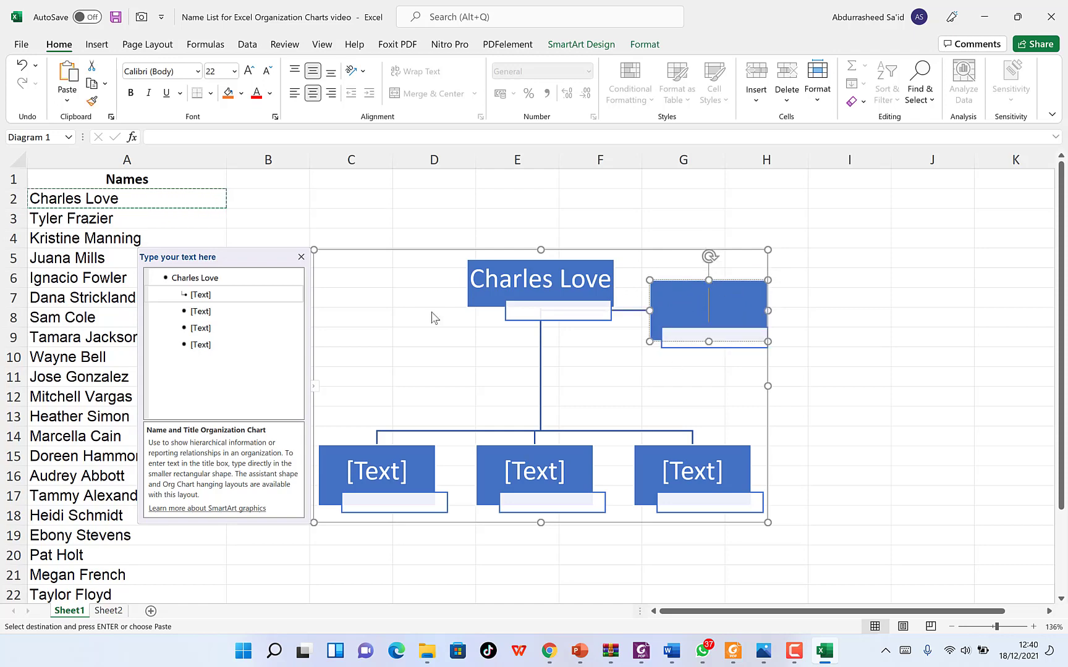
{"action": "left_click", "coordinate": [52, 215]}
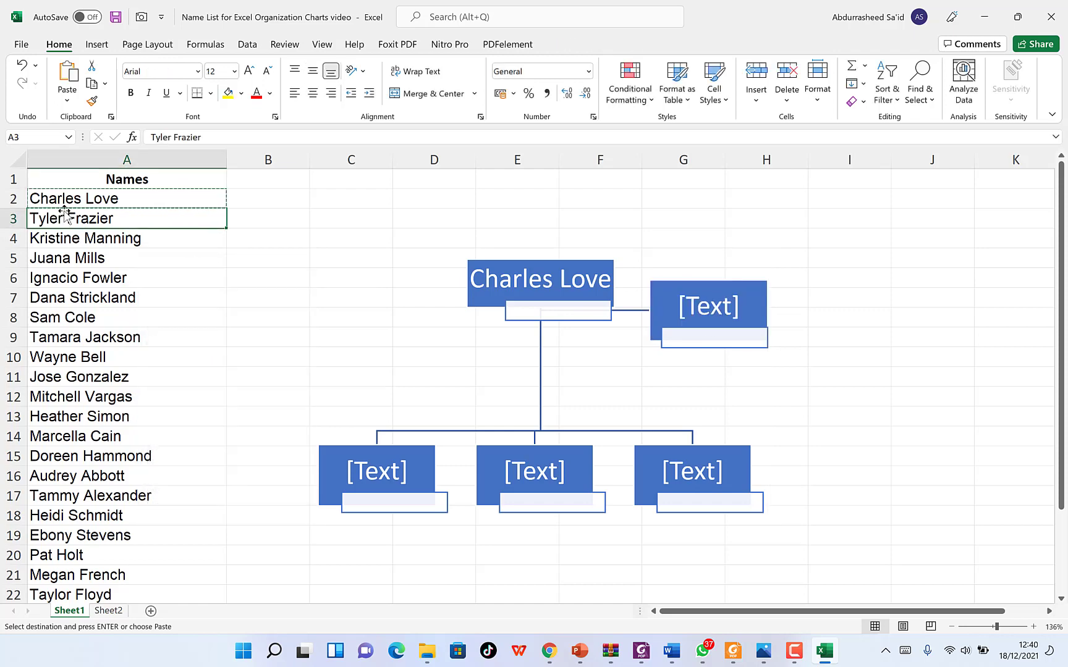
{"action": "left_click", "coordinate": [697, 304]}
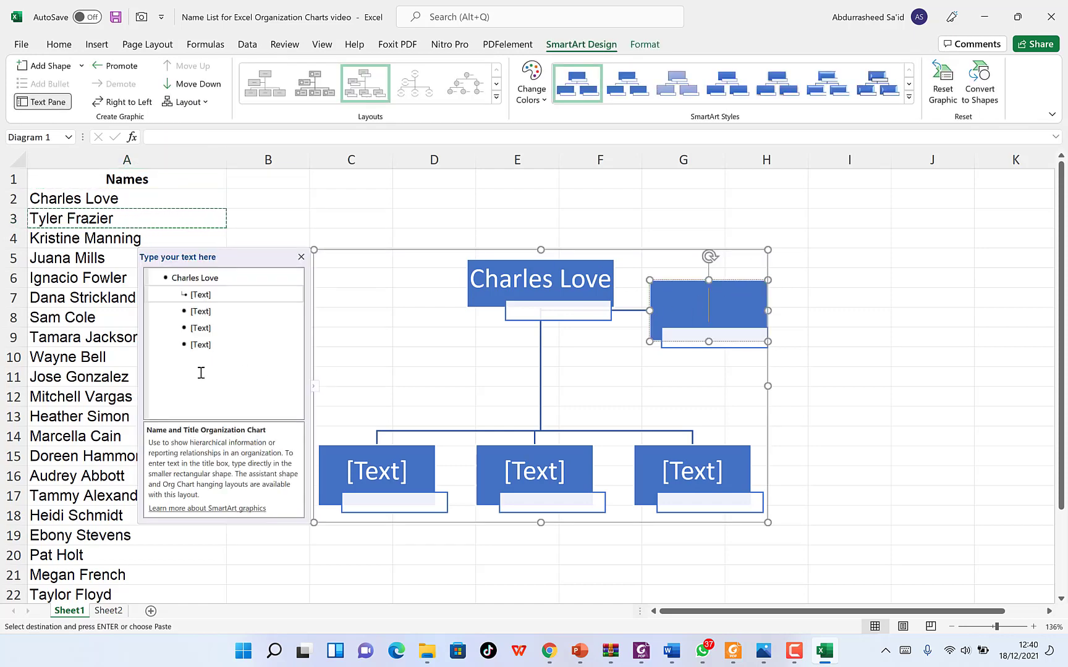
{"action": "left_click", "coordinate": [202, 296]}
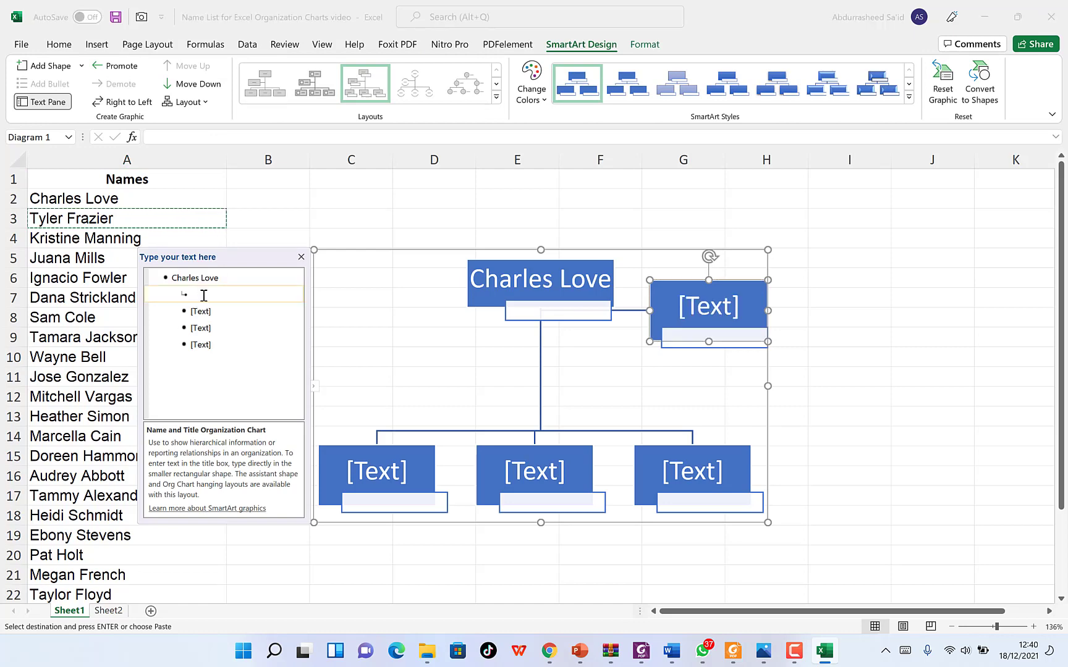
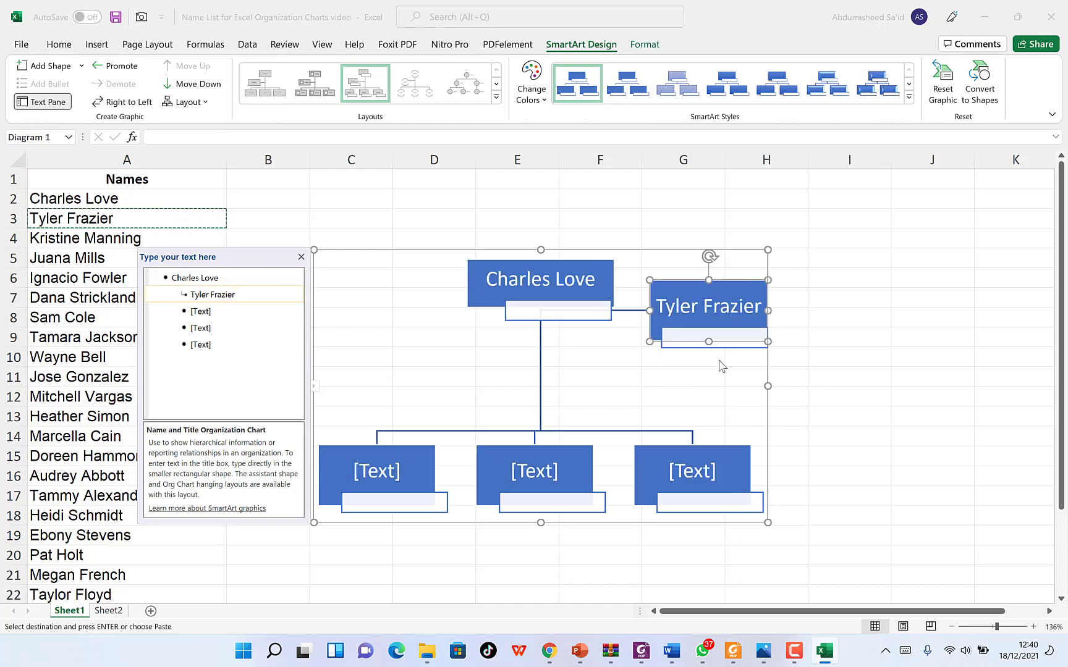
{"action": "left_click", "coordinate": [860, 333]}
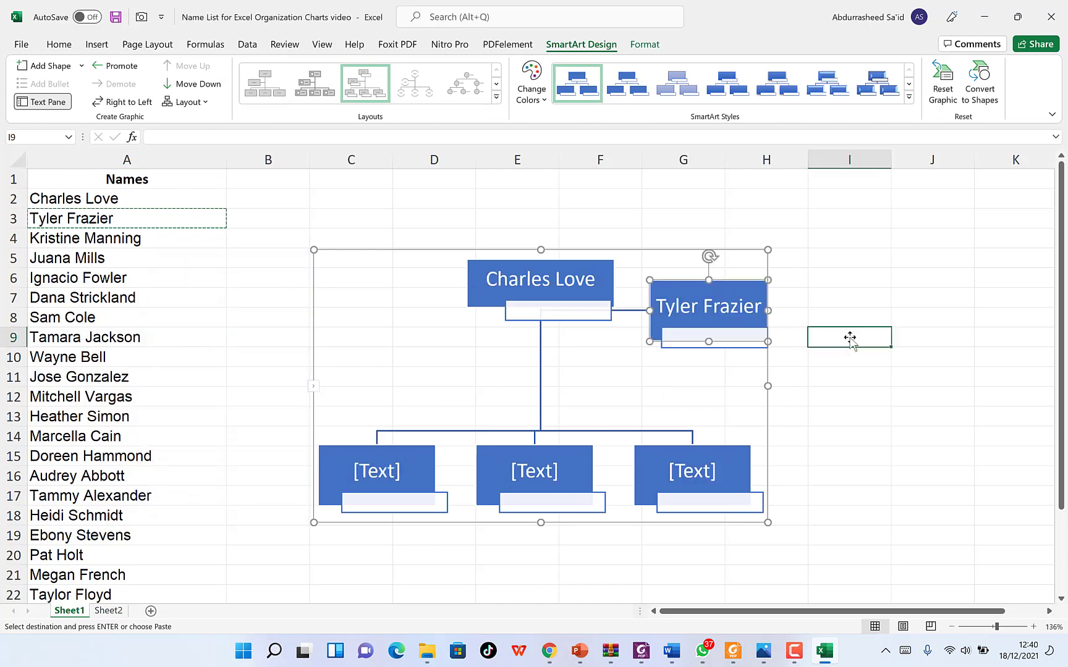
{"action": "left_click", "coordinate": [388, 478]}
{"action": "left_click", "coordinate": [75, 240]}
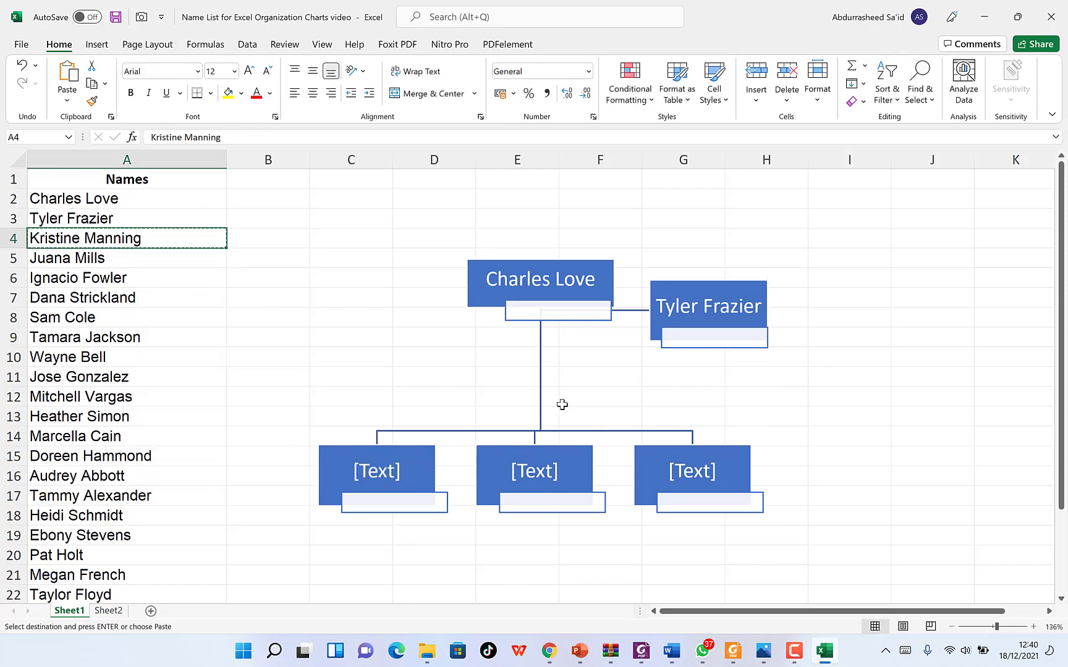
{"action": "left_click", "coordinate": [401, 471]}
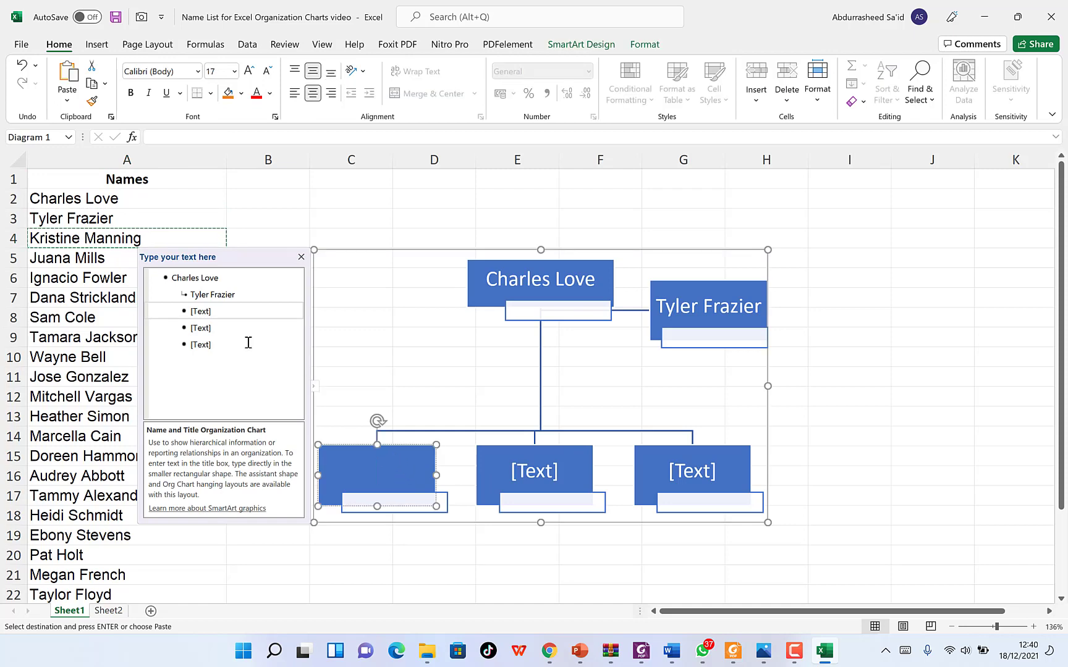
{"action": "left_click", "coordinate": [217, 311]}
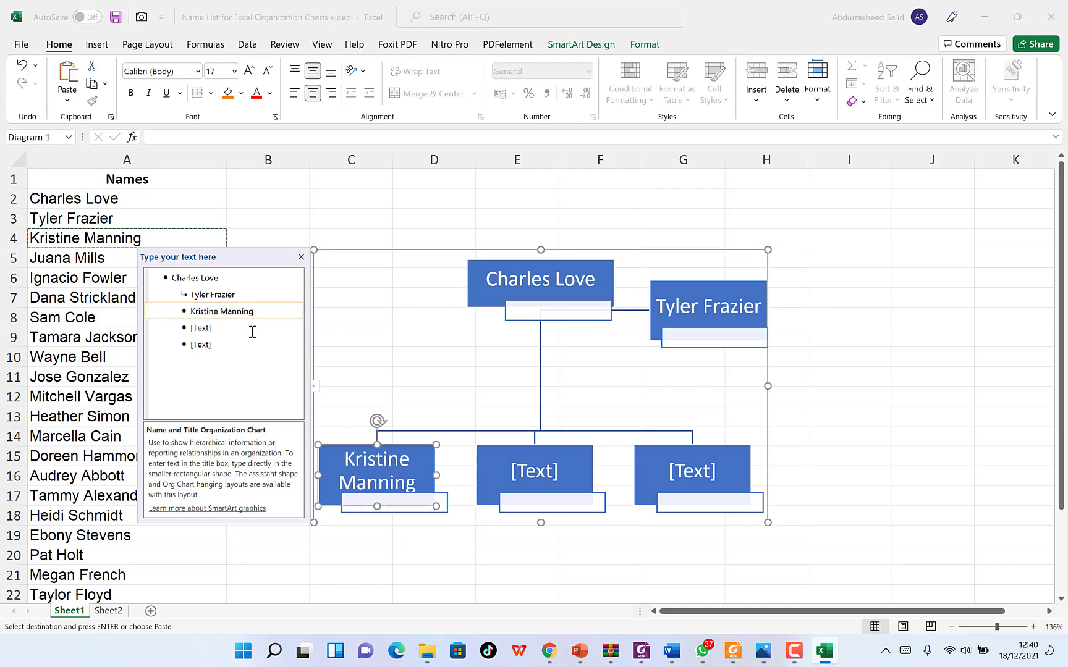
{"action": "left_click", "coordinate": [68, 256]}
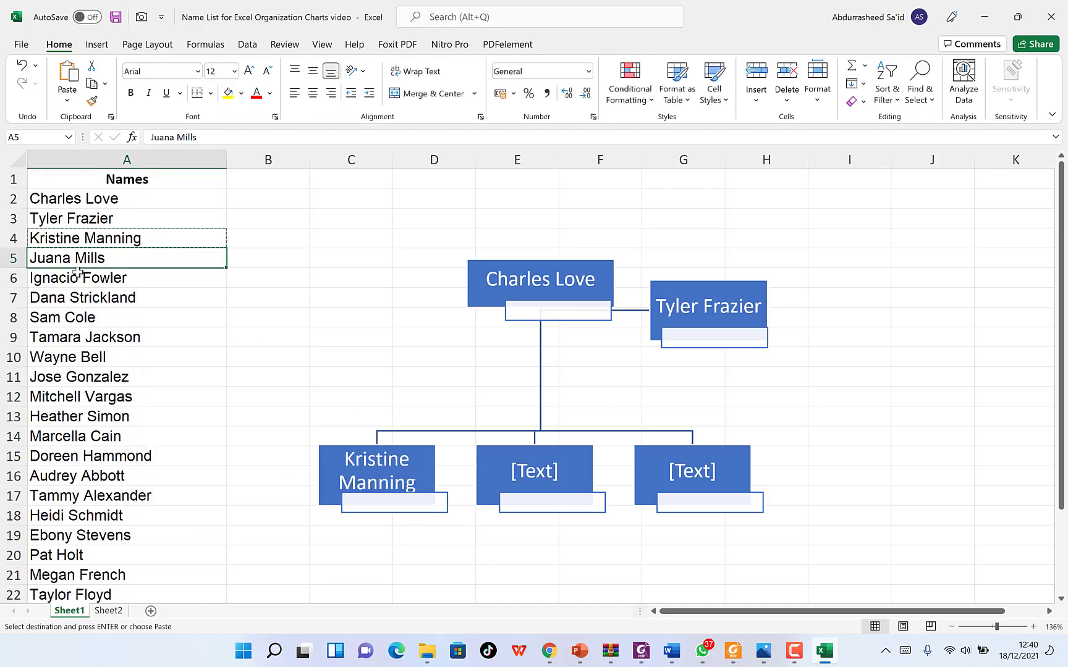
{"action": "mouse_move", "coordinate": [82, 259]}
{"action": "left_mouse_down"}
{"action": "mouse_move", "coordinate": [87, 298]}
{"action": "mouse_move", "coordinate": [88, 280]}
{"action": "left_mouse_up"}
{"action": "key", "text": "ctrl+c"}
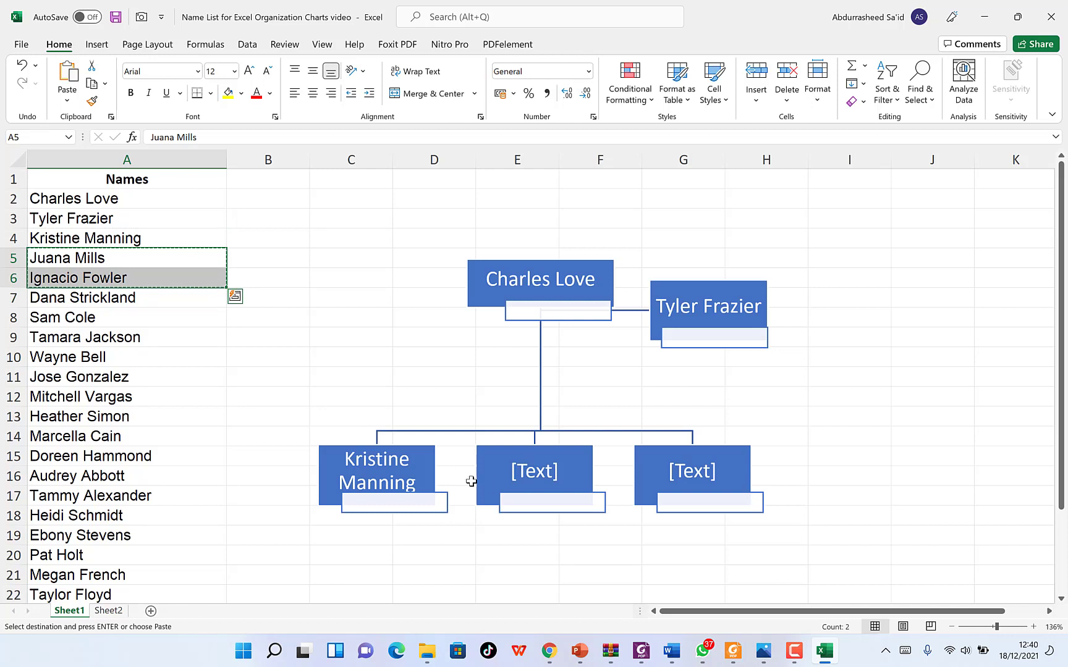
{"action": "left_click", "coordinate": [374, 472]}
{"action": "left_click", "coordinate": [537, 474]}
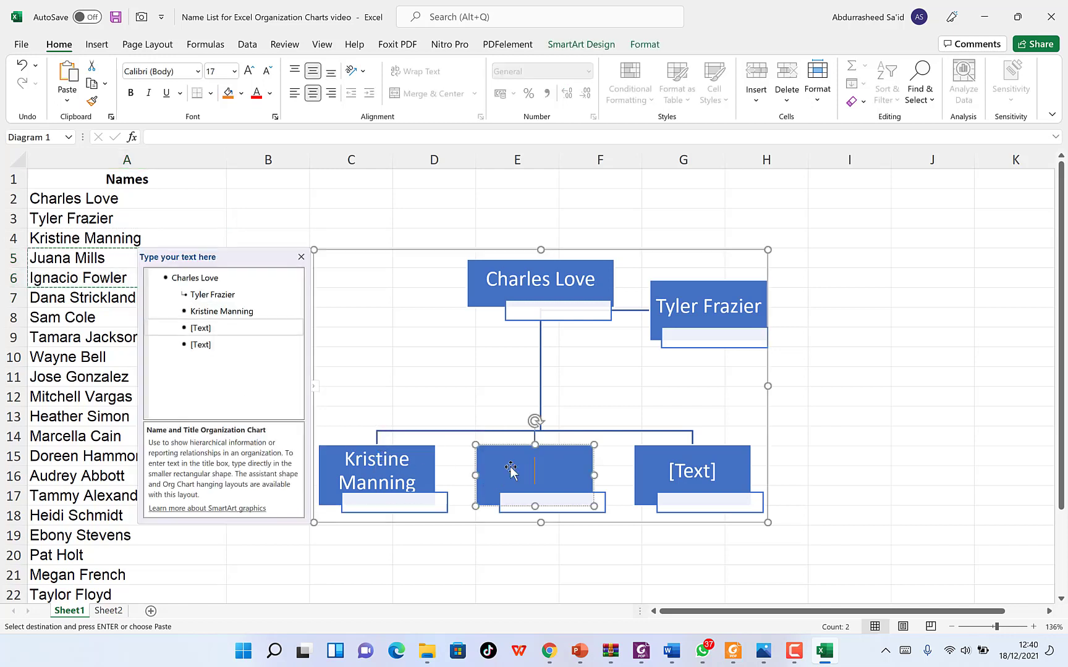
{"action": "left_click", "coordinate": [215, 322]}
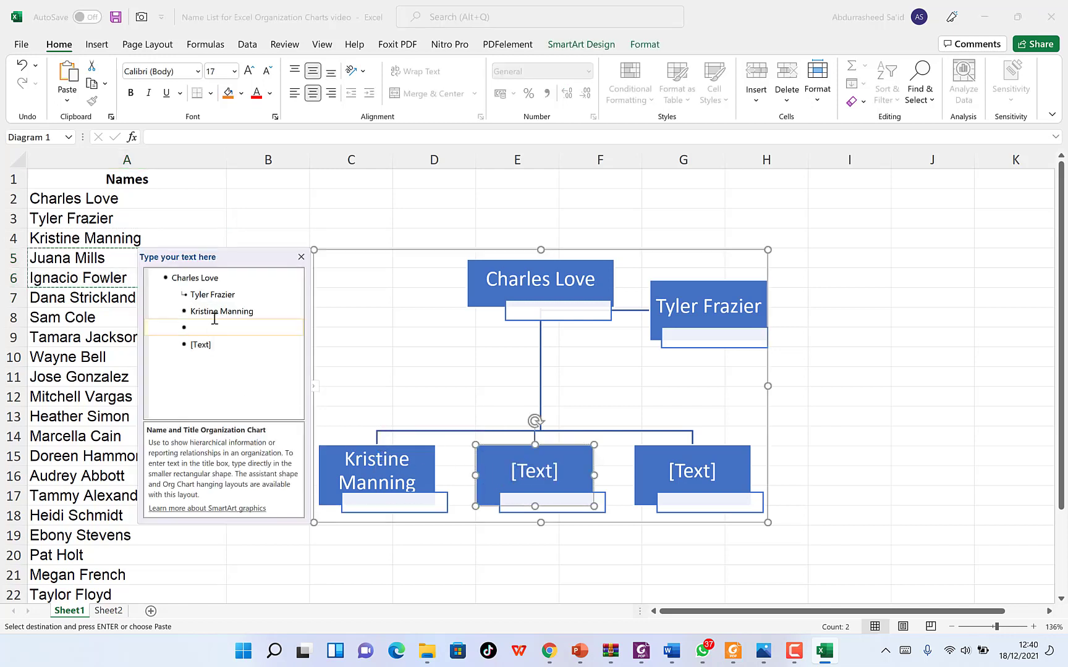
{"action": "key", "text": "ctrl+v"}
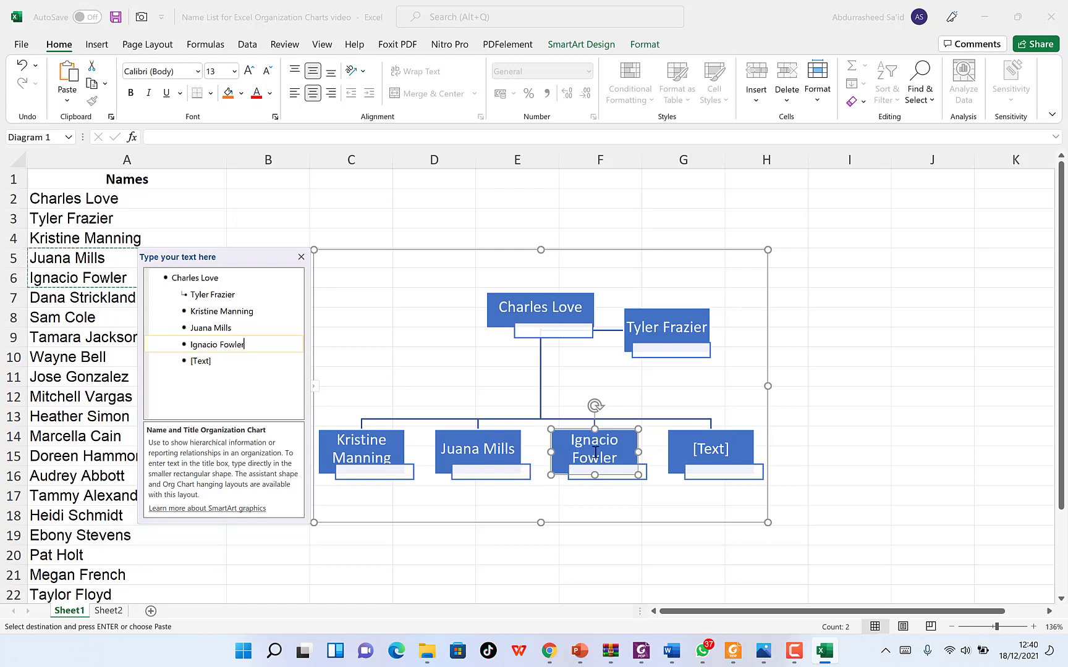
{"action": "left_click", "coordinate": [533, 421]}
{"action": "left_click", "coordinate": [546, 425]}
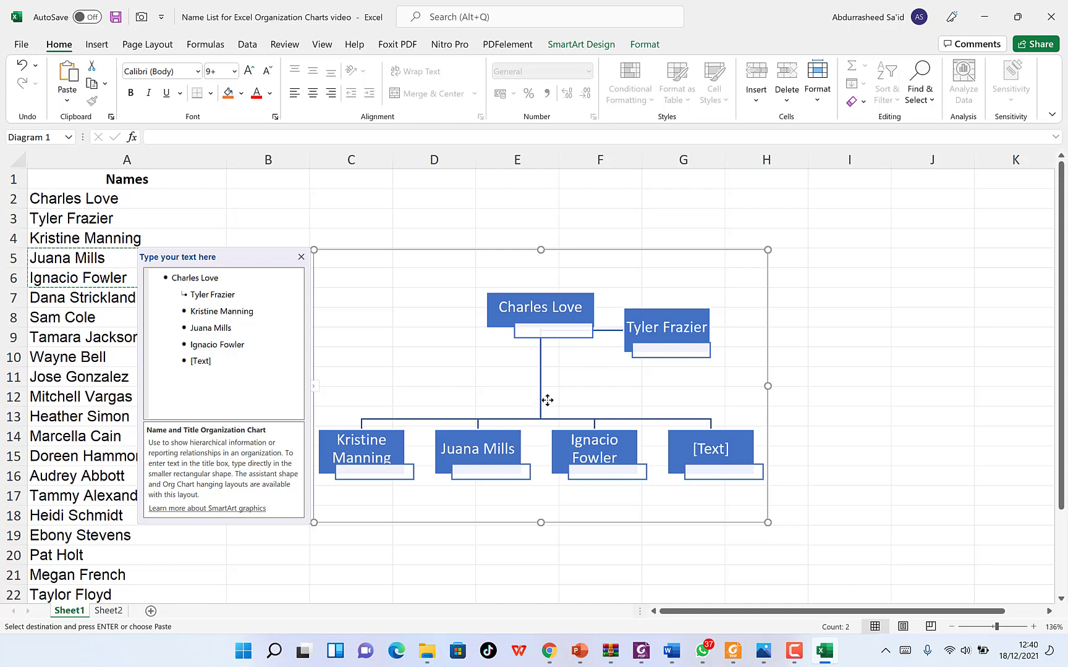
{"action": "left_click", "coordinate": [547, 400]}
{"action": "left_click", "coordinate": [641, 384]}
{"action": "left_click", "coordinate": [679, 358]}
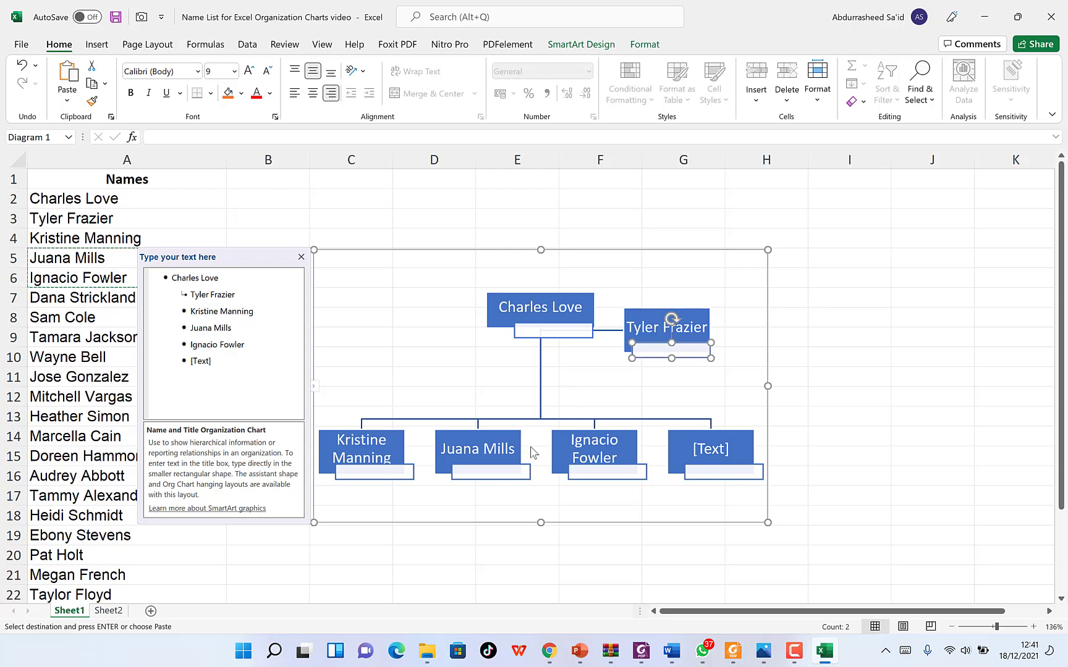
{"action": "left_click", "coordinate": [379, 423]}
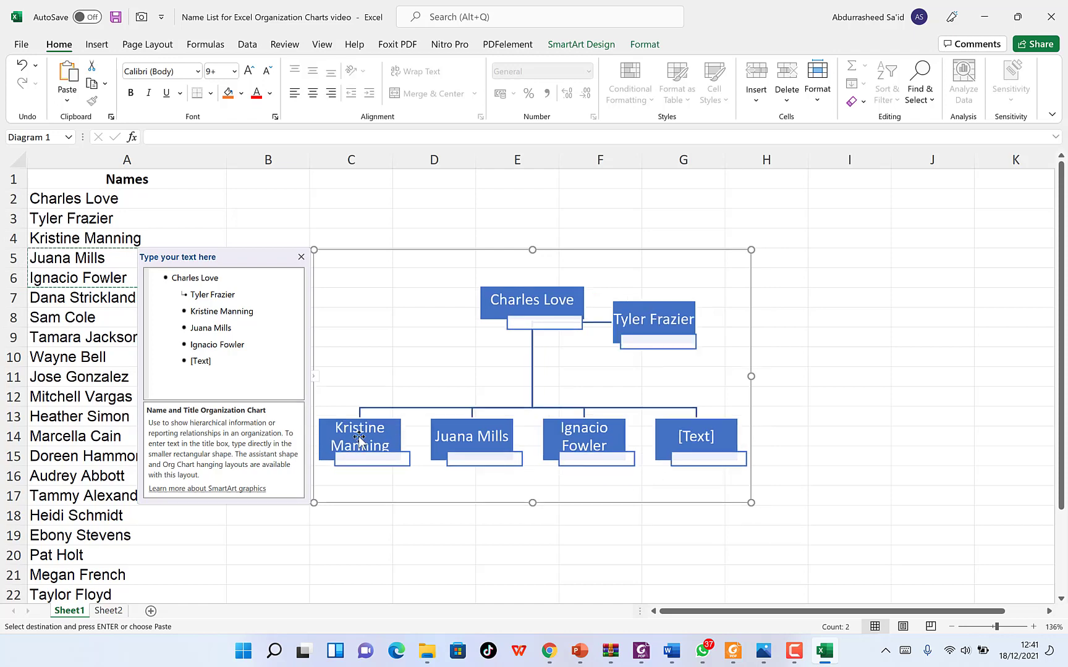
{"action": "left_click", "coordinate": [361, 428]}
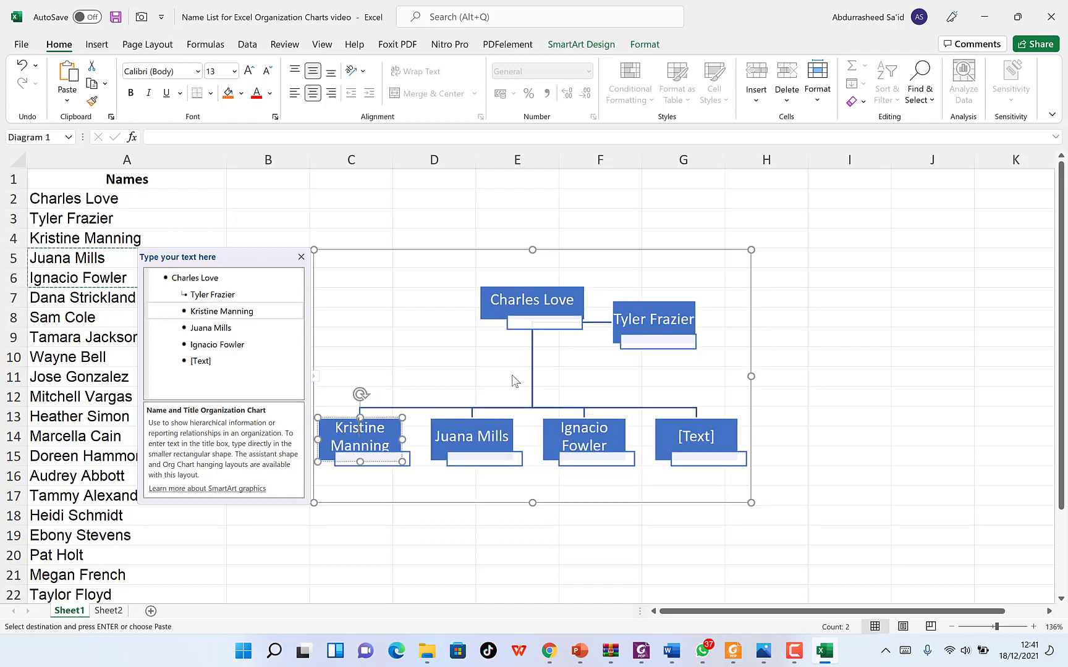
{"action": "left_click", "coordinate": [552, 396]}
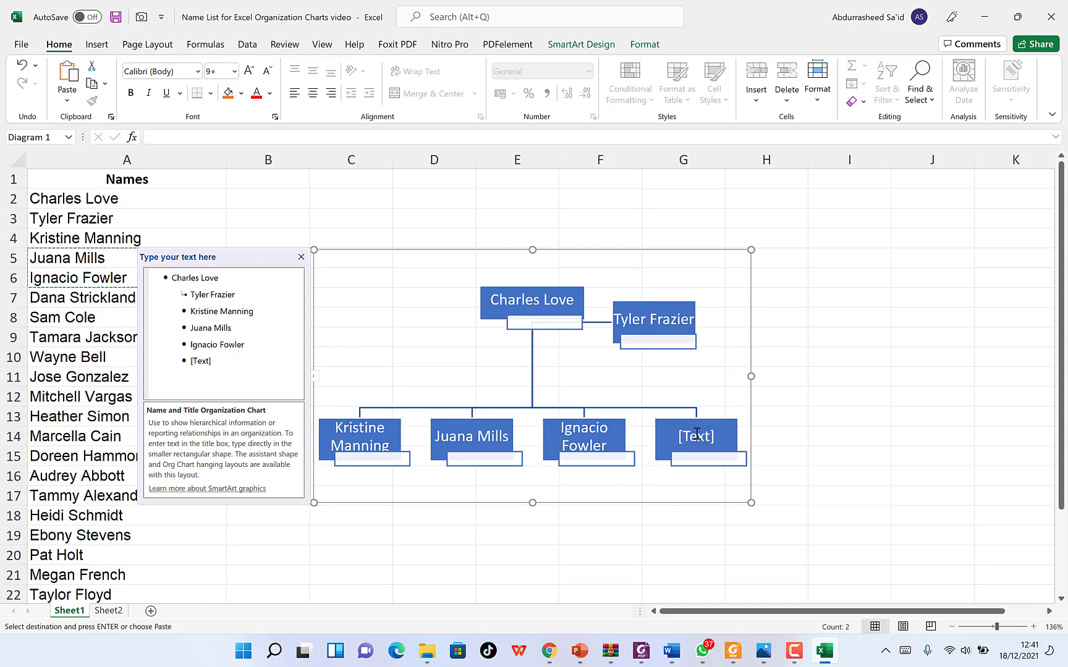
{"action": "left_click", "coordinate": [568, 429]}
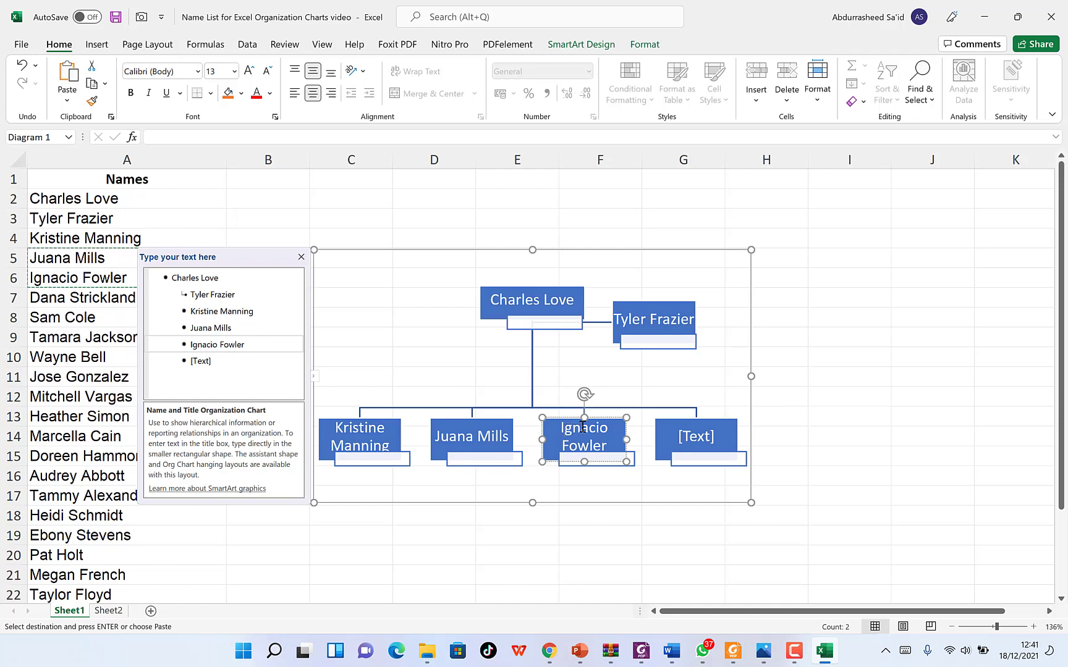
{"action": "right_click", "coordinate": [582, 426]}
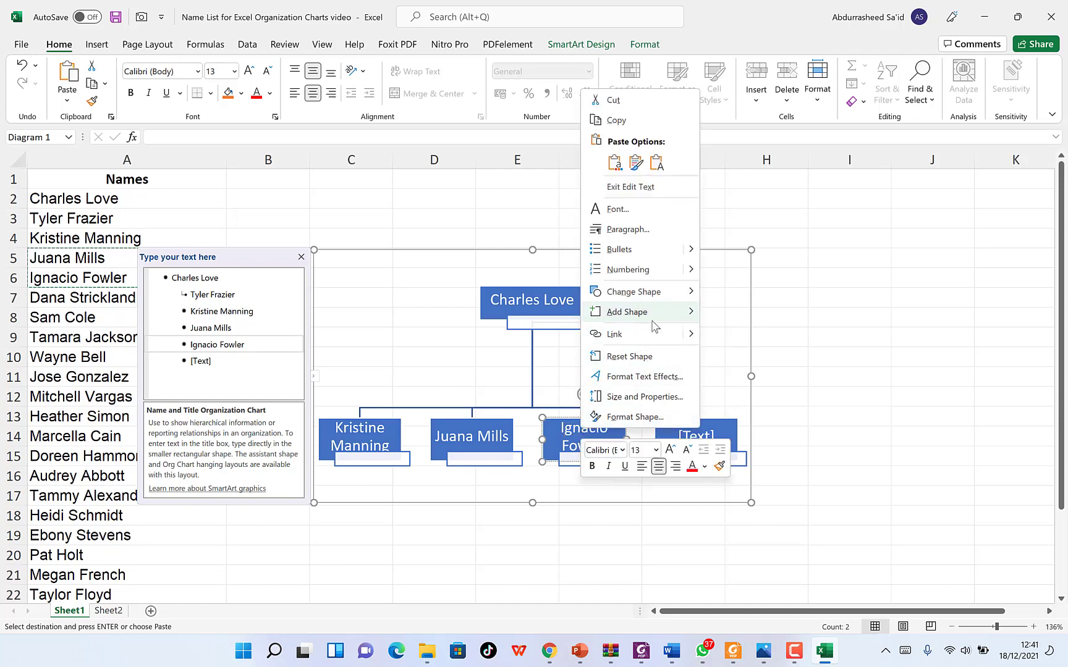
{"action": "mouse_move", "coordinate": [655, 326]}
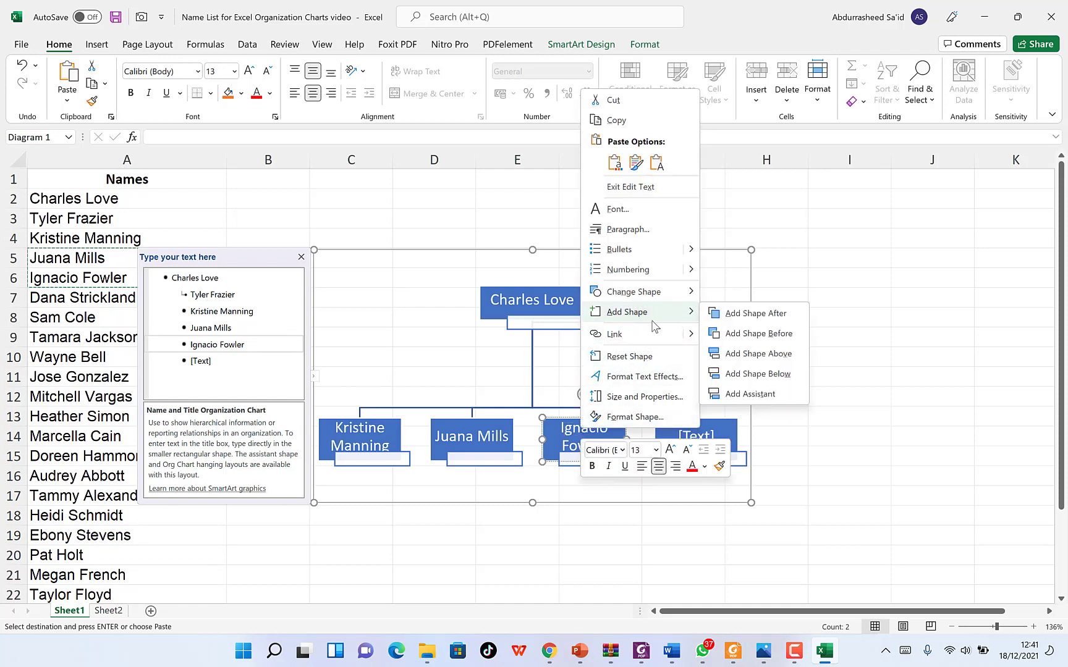
{"action": "left_click", "coordinate": [766, 341]}
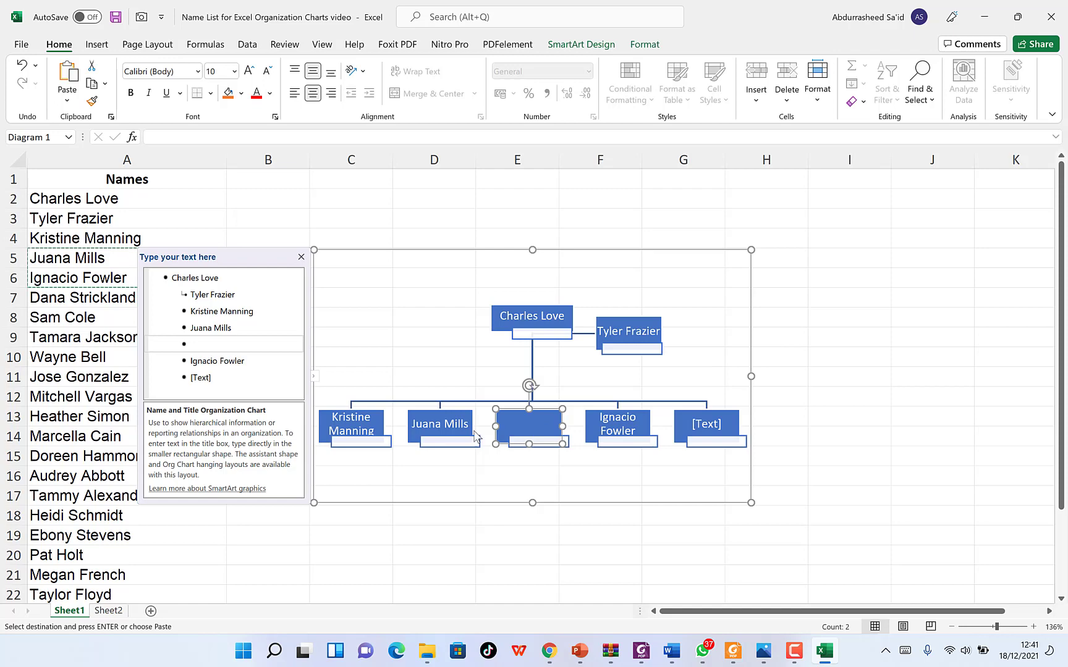
{"action": "left_click", "coordinate": [205, 346]}
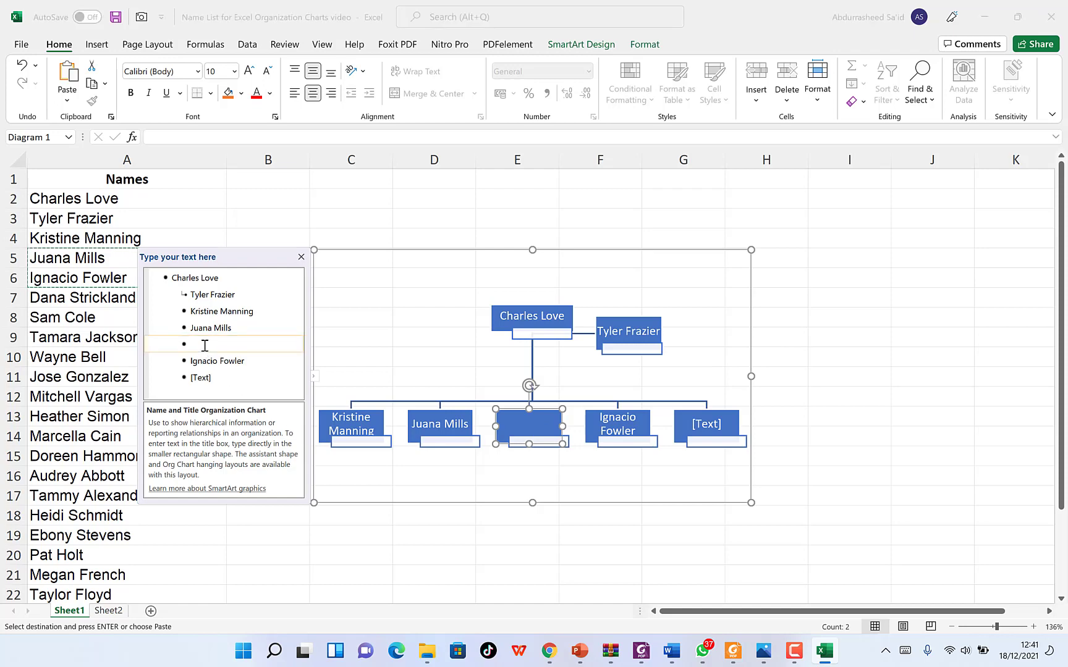
{"action": "left_click", "coordinate": [57, 298]}
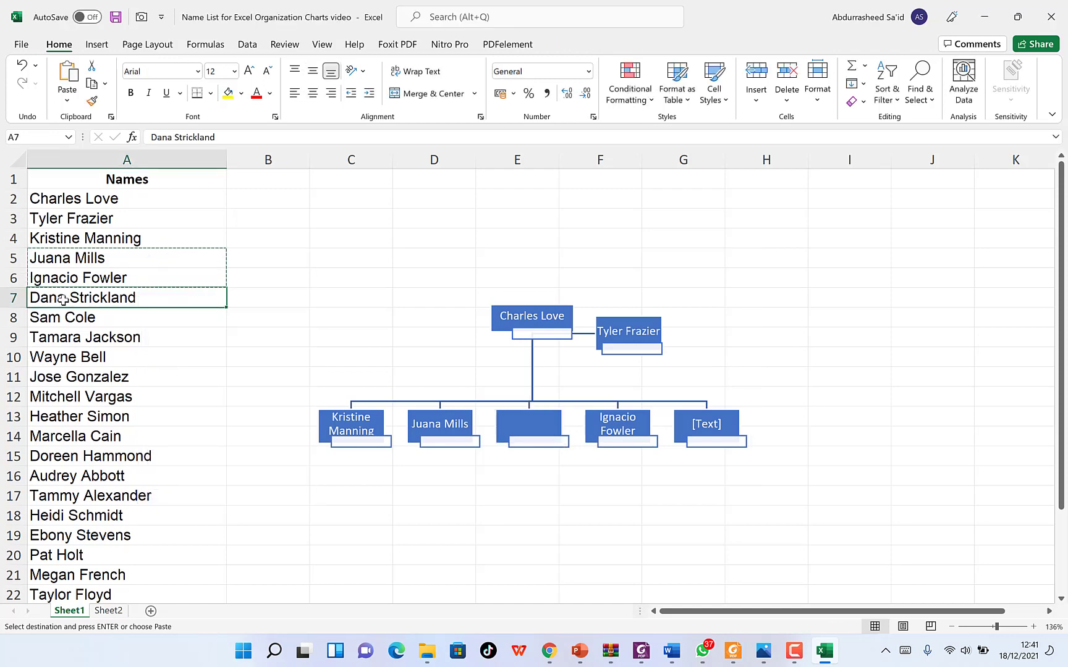
{"action": "key", "text": "ctrl+c"}
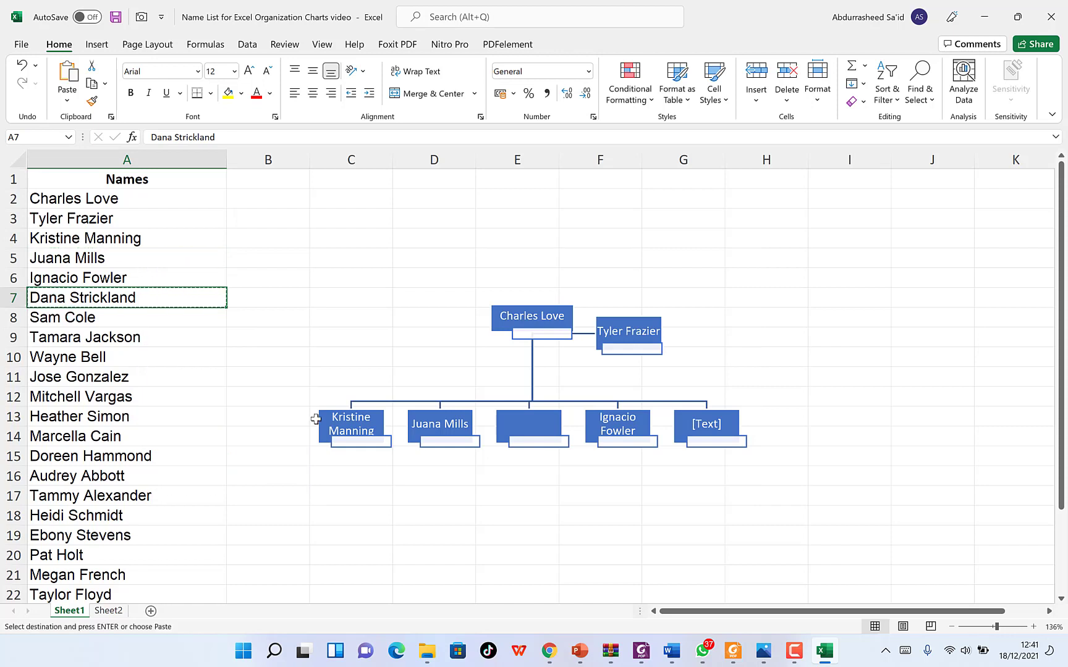
{"action": "left_click", "coordinate": [532, 433]}
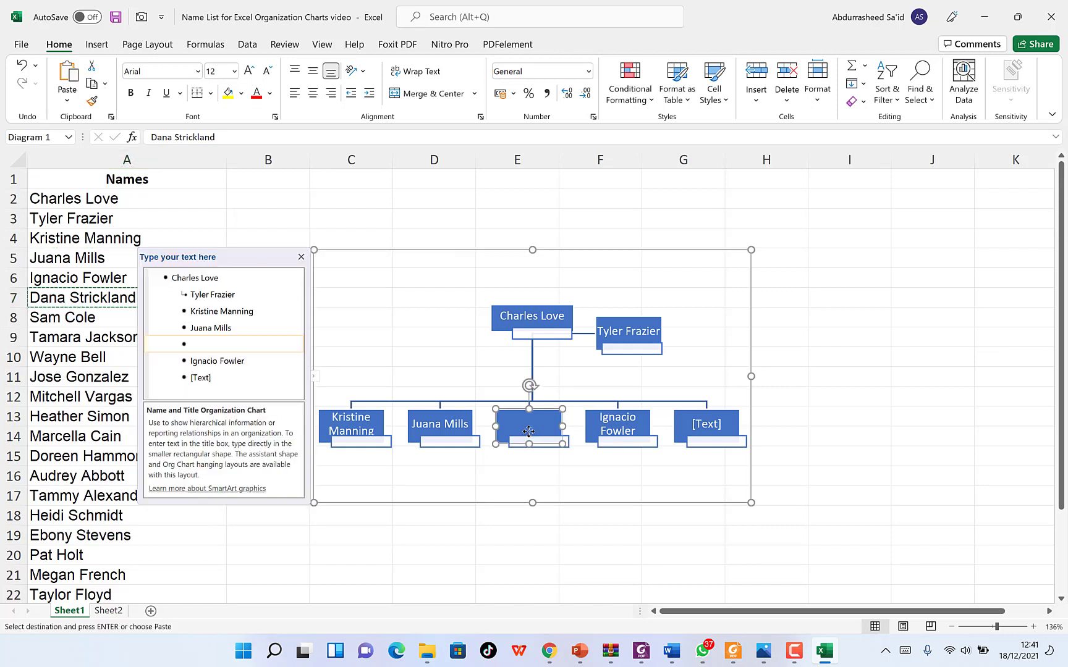
{"action": "left_click", "coordinate": [214, 345]}
{"action": "key", "text": "ctrl+v"}
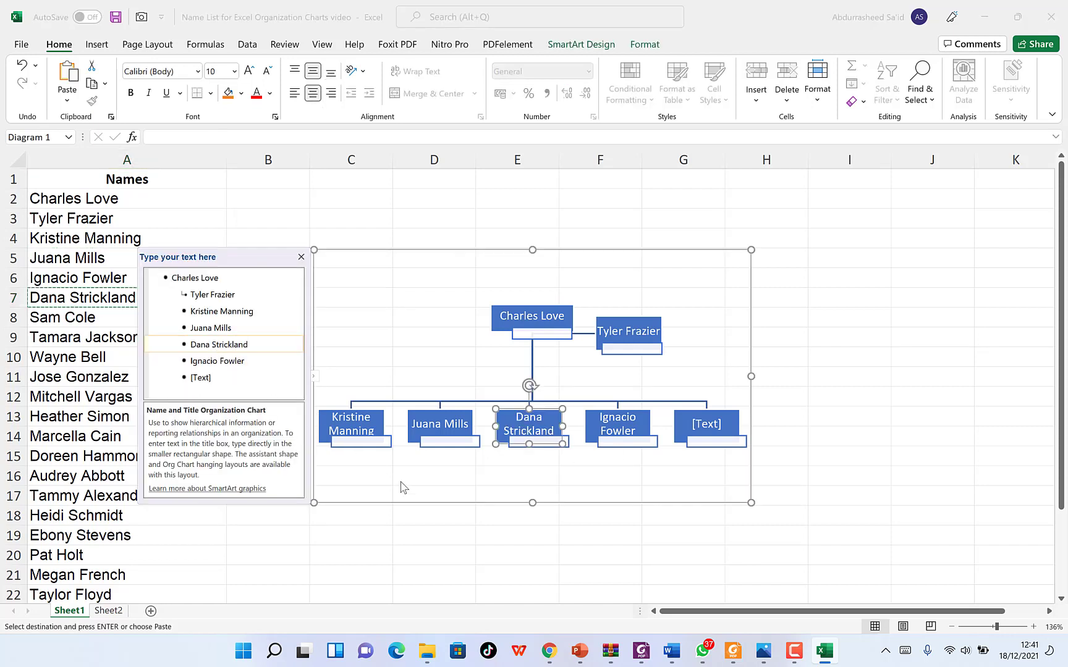
{"action": "left_click", "coordinate": [558, 478]}
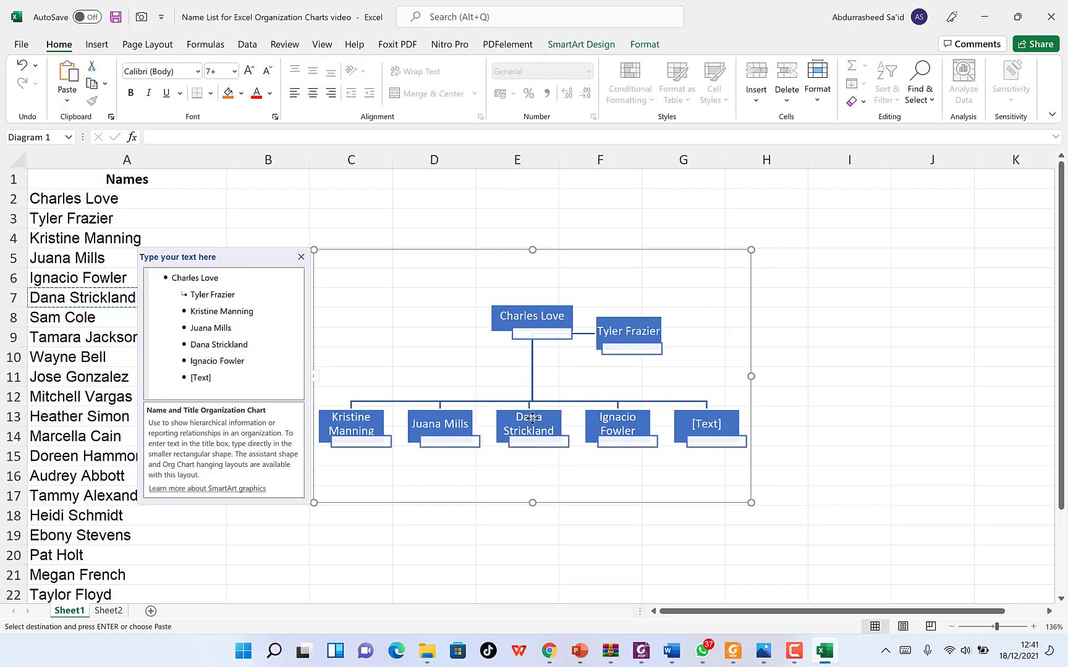
{"action": "left_click", "coordinate": [527, 424]}
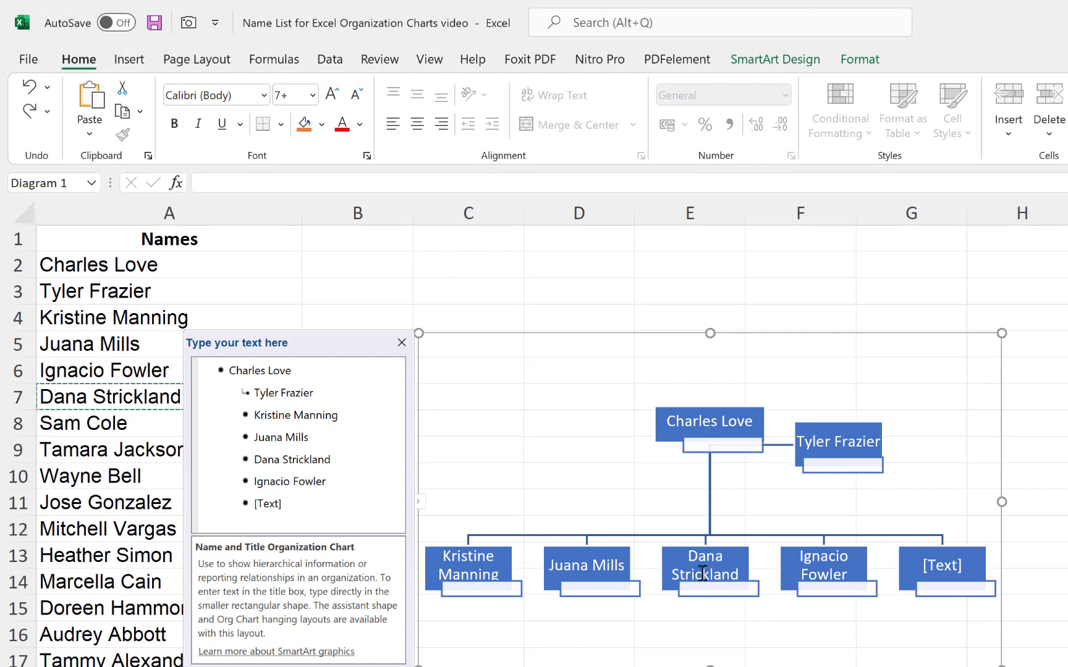
{"action": "left_click", "coordinate": [862, 563]}
{"action": "right_click", "coordinate": [864, 559]}
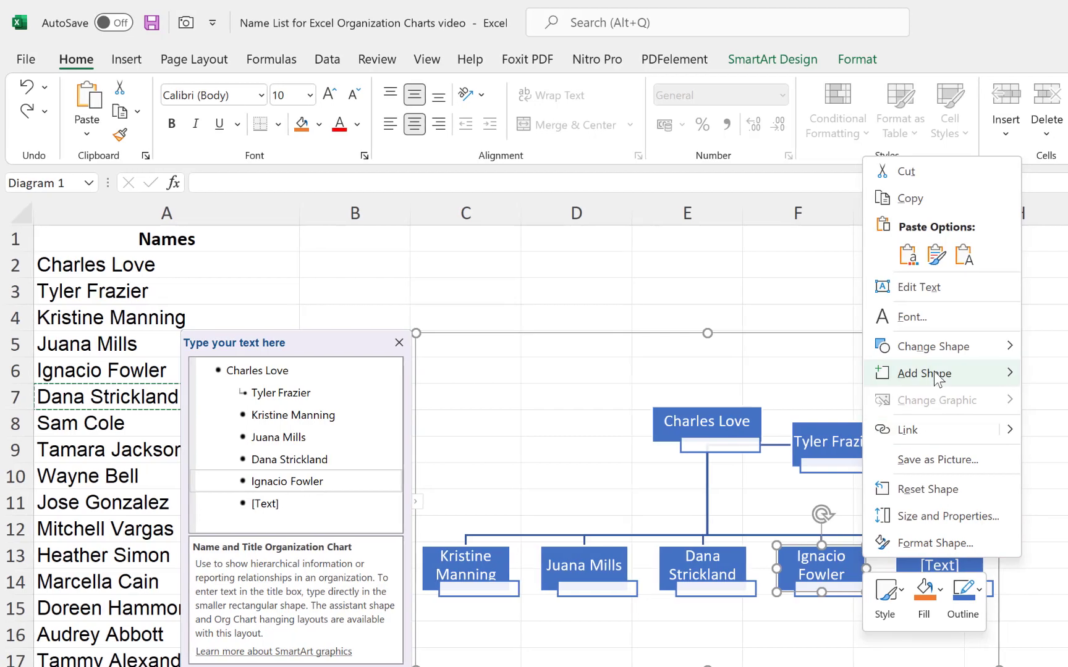
{"action": "mouse_move", "coordinate": [937, 375]}
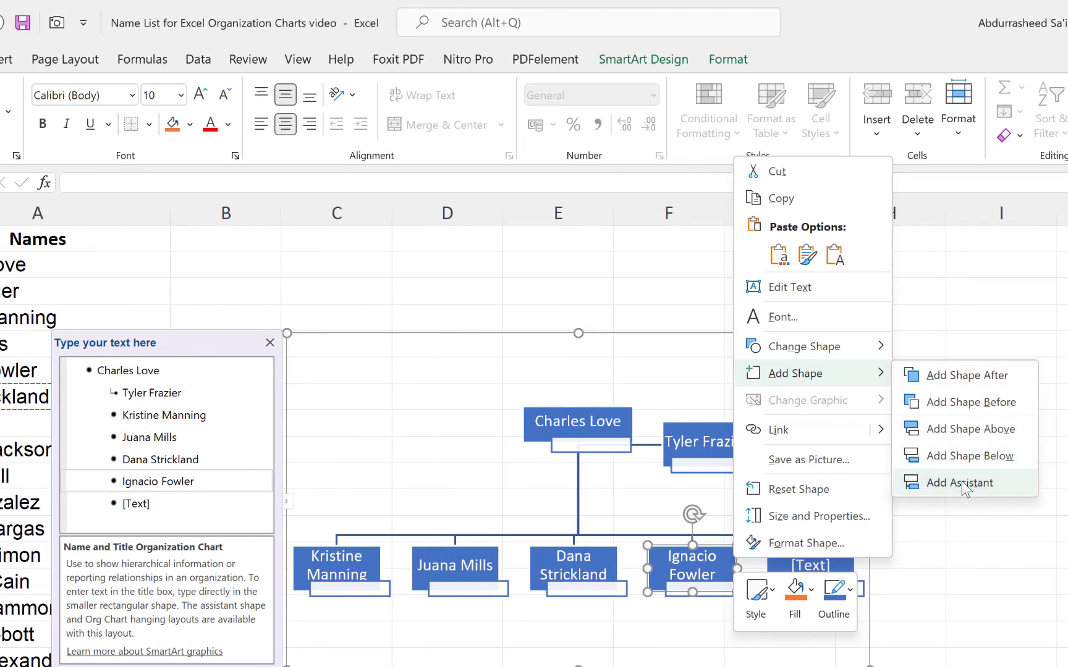
{"action": "left_click", "coordinate": [962, 483]}
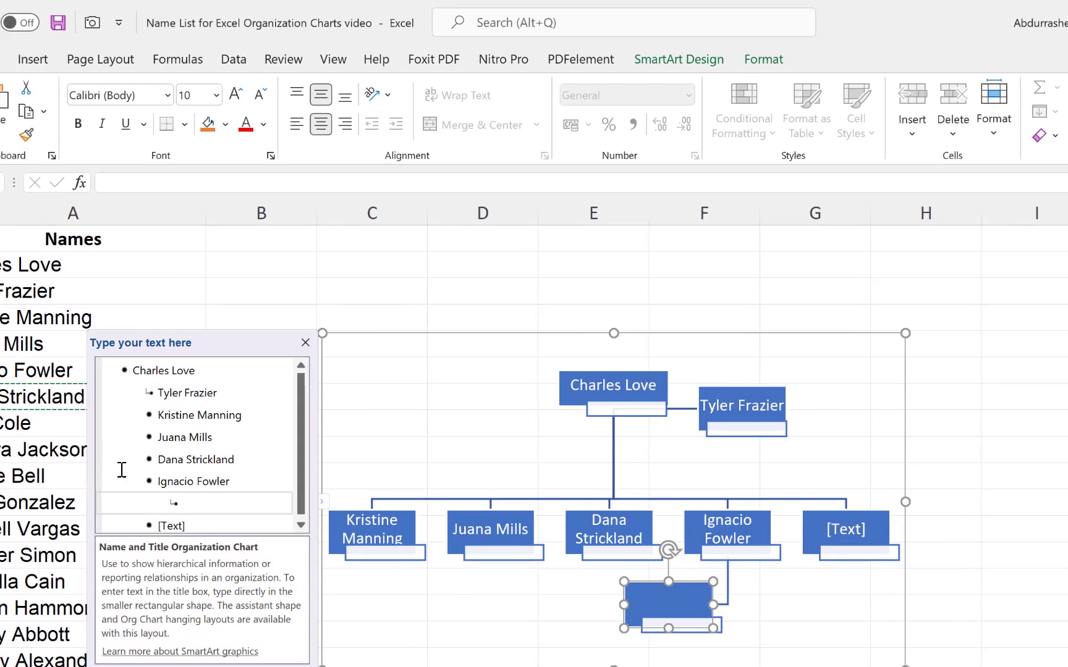
{"action": "left_click", "coordinate": [6, 442]}
{"action": "left_click", "coordinate": [6, 423]}
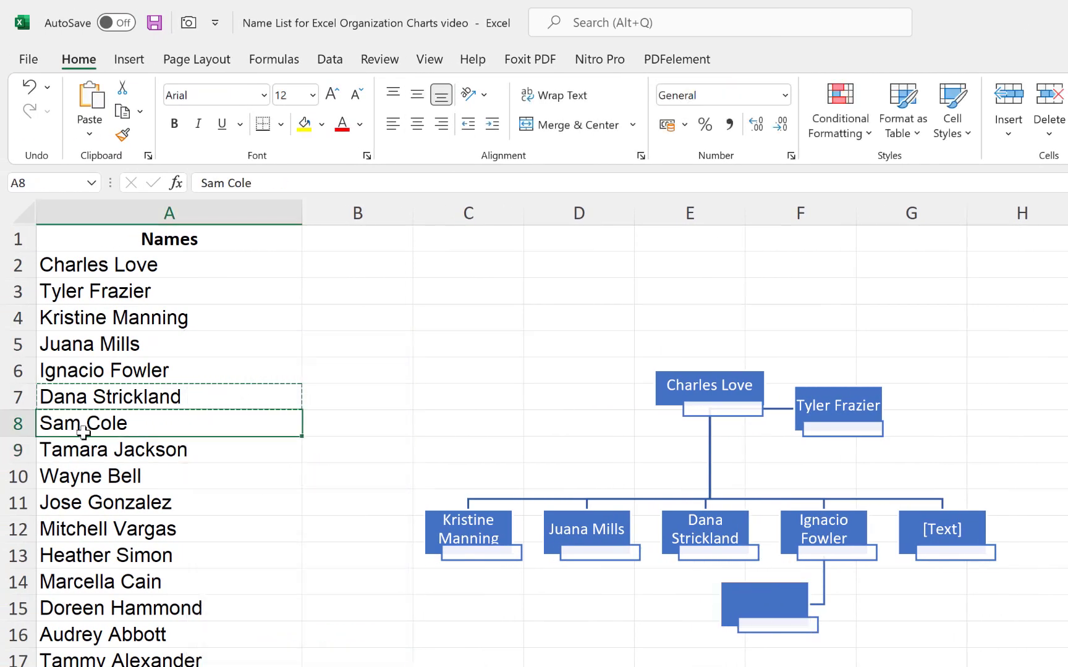
{"action": "key", "text": "ctrl+c"}
{"action": "left_click", "coordinate": [750, 603]}
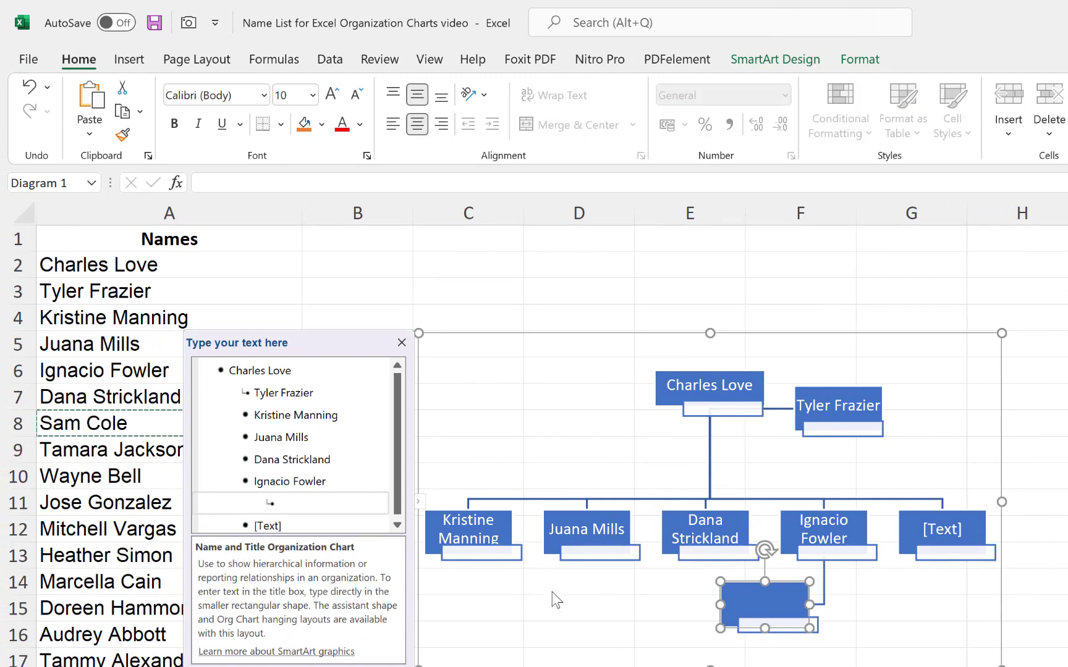
{"action": "left_click", "coordinate": [284, 500]}
{"action": "key", "text": "ctrl+v"}
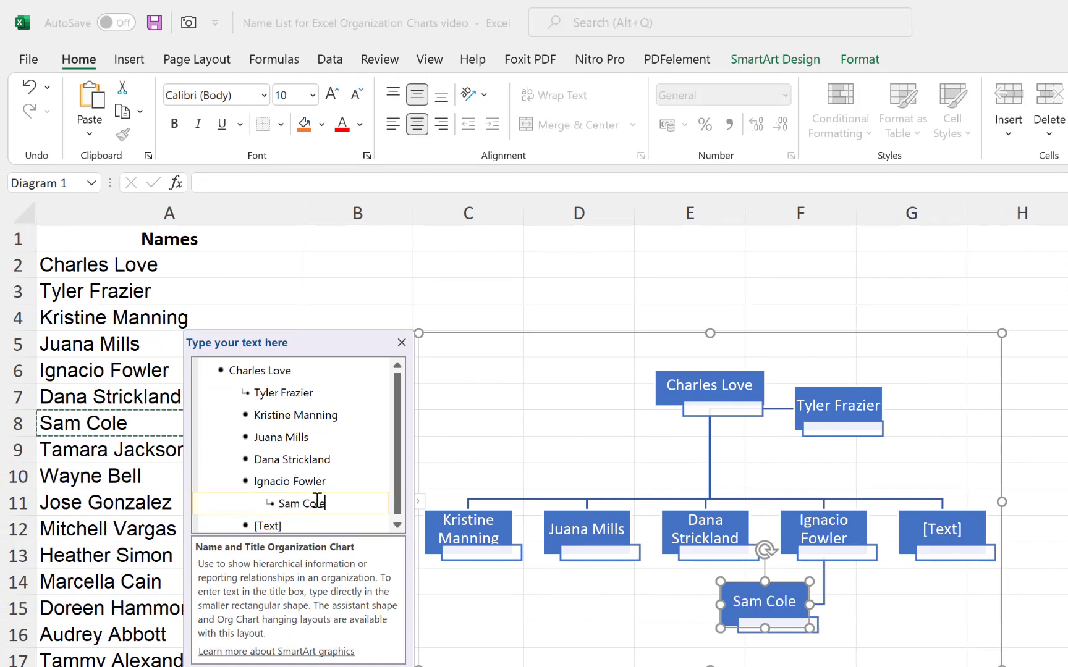
{"action": "left_click", "coordinate": [599, 621]}
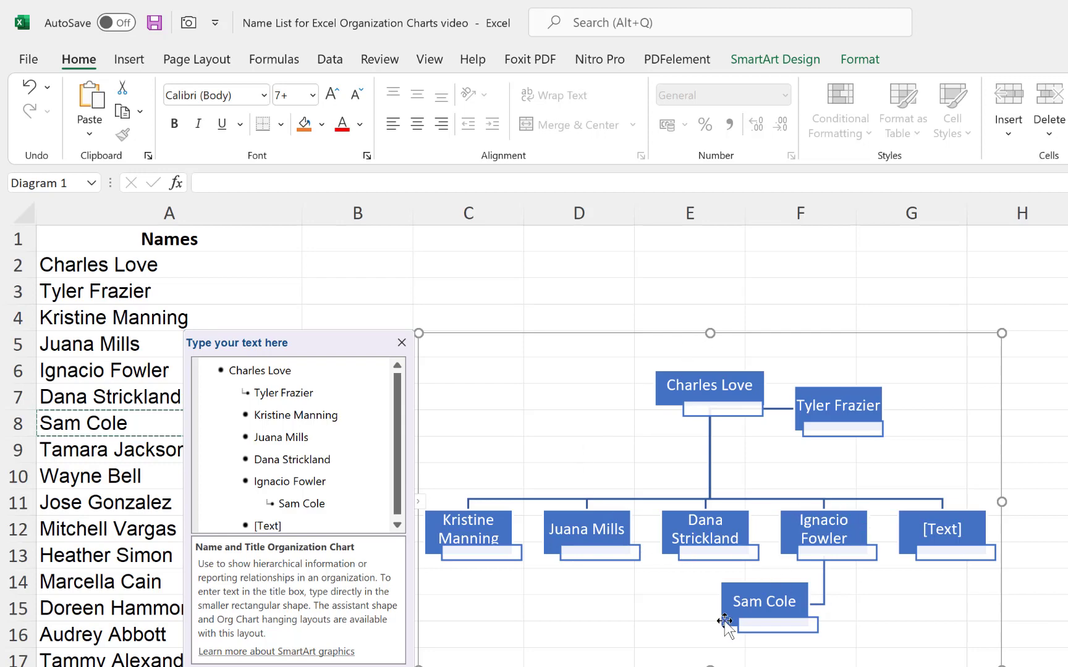
{"action": "left_click", "coordinate": [452, 523]}
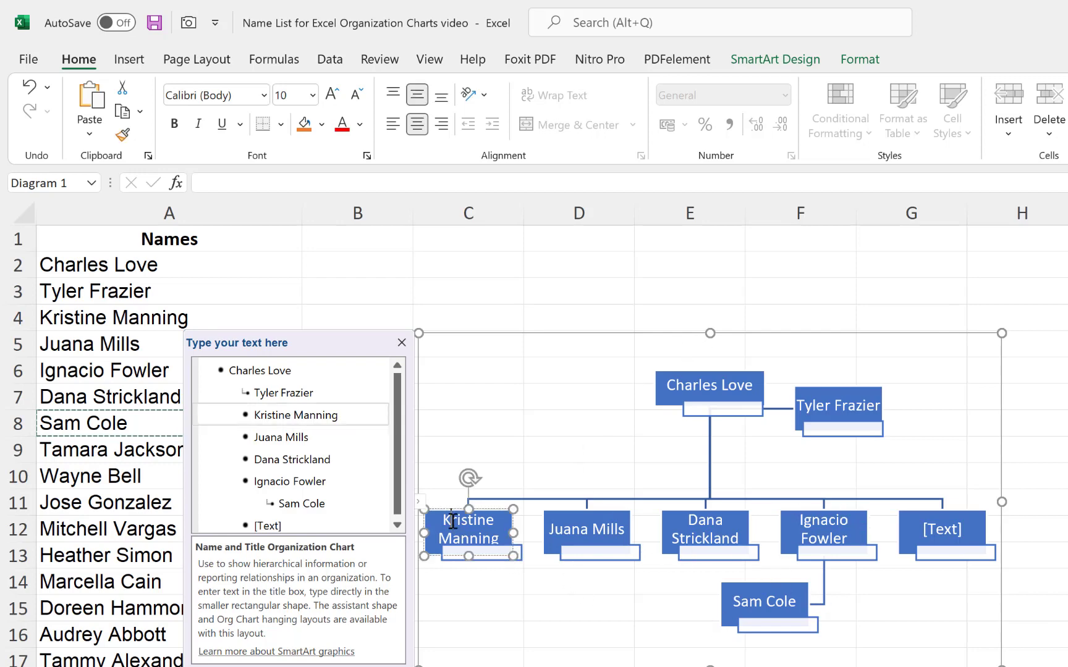
{"action": "right_click", "coordinate": [496, 530]}
{"action": "mouse_move", "coordinate": [568, 370]}
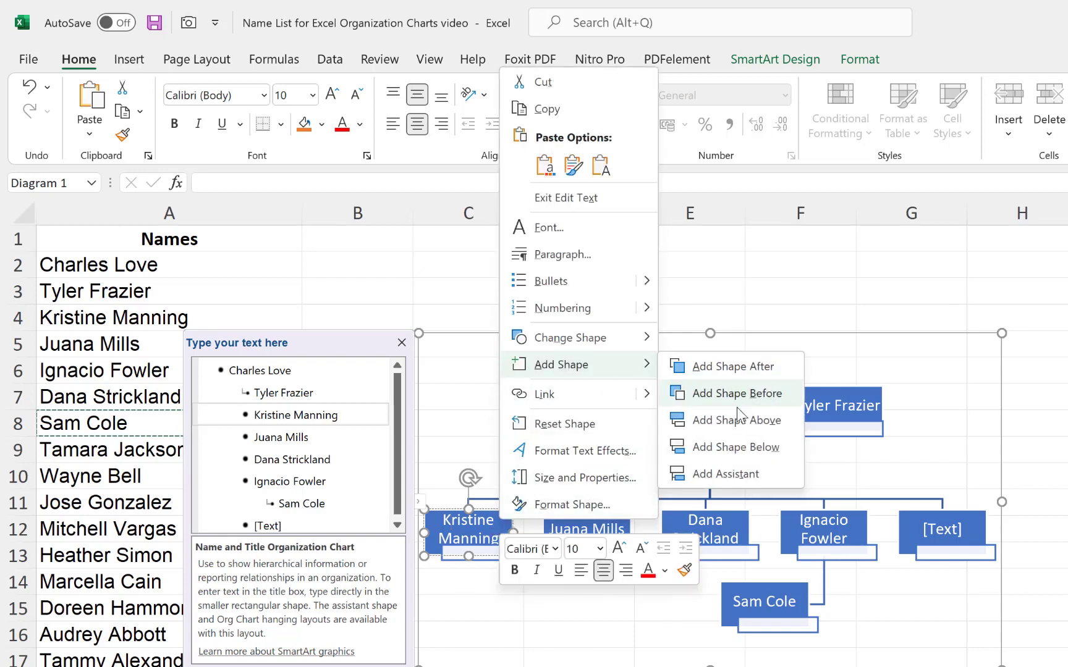
{"action": "left_click", "coordinate": [725, 452]}
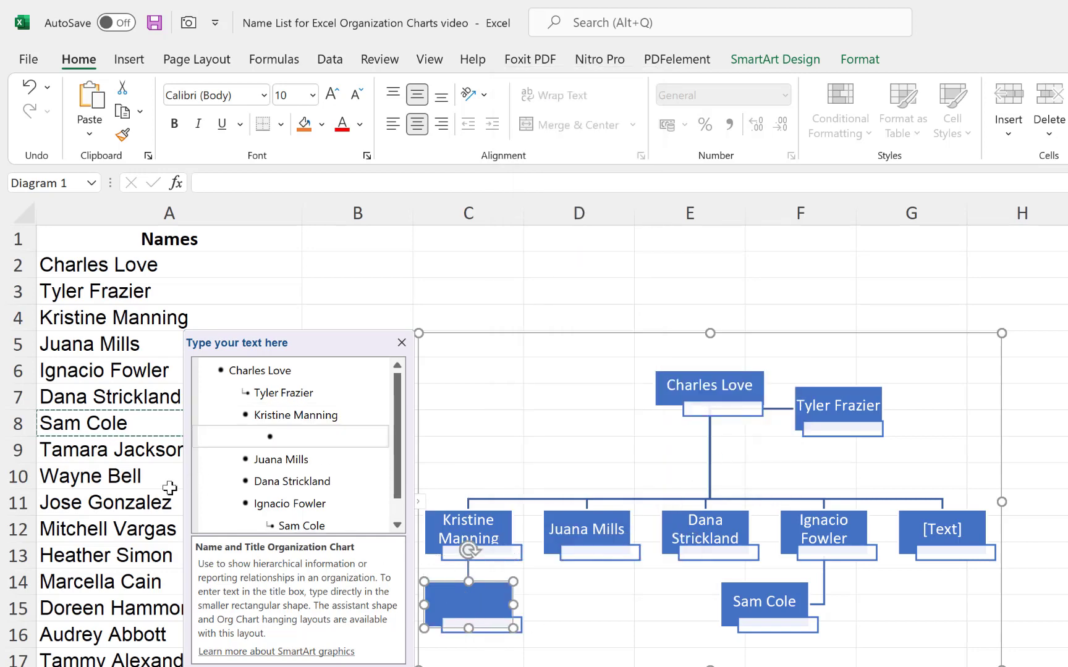
{"action": "left_click", "coordinate": [148, 448]}
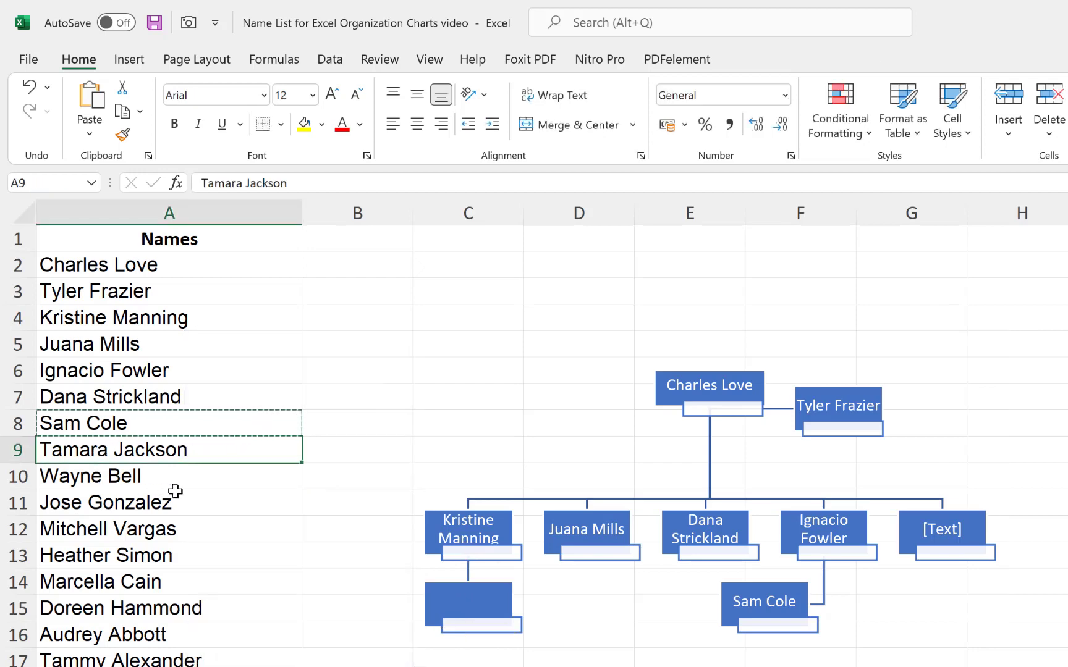
{"action": "key", "text": "ctrl+c"}
{"action": "left_click", "coordinate": [493, 612]}
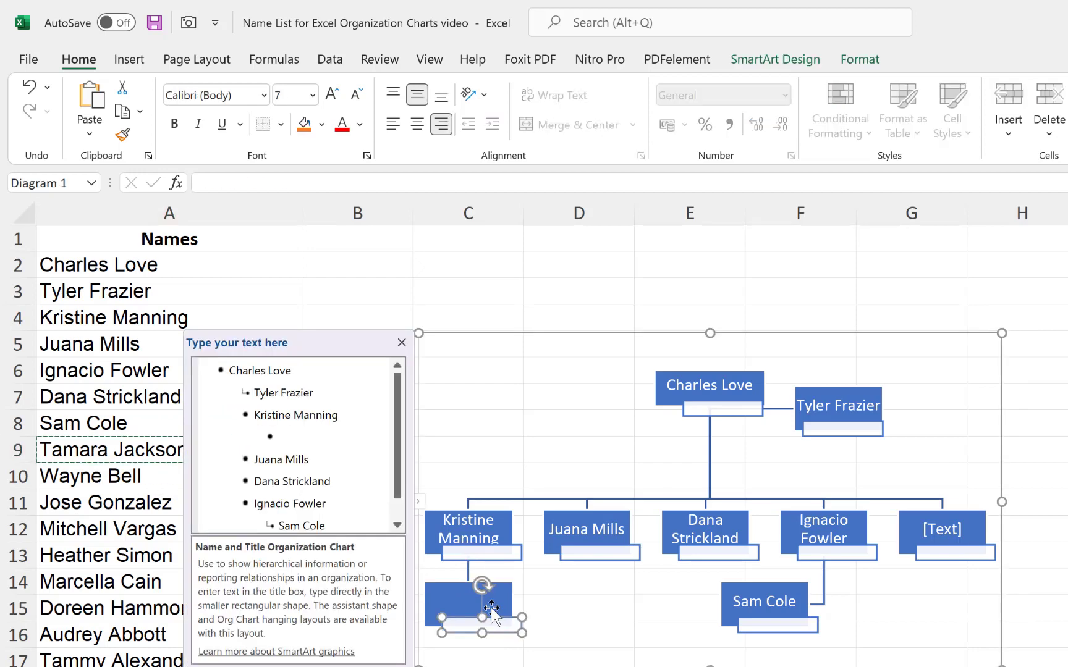
{"action": "left_click", "coordinate": [457, 602]}
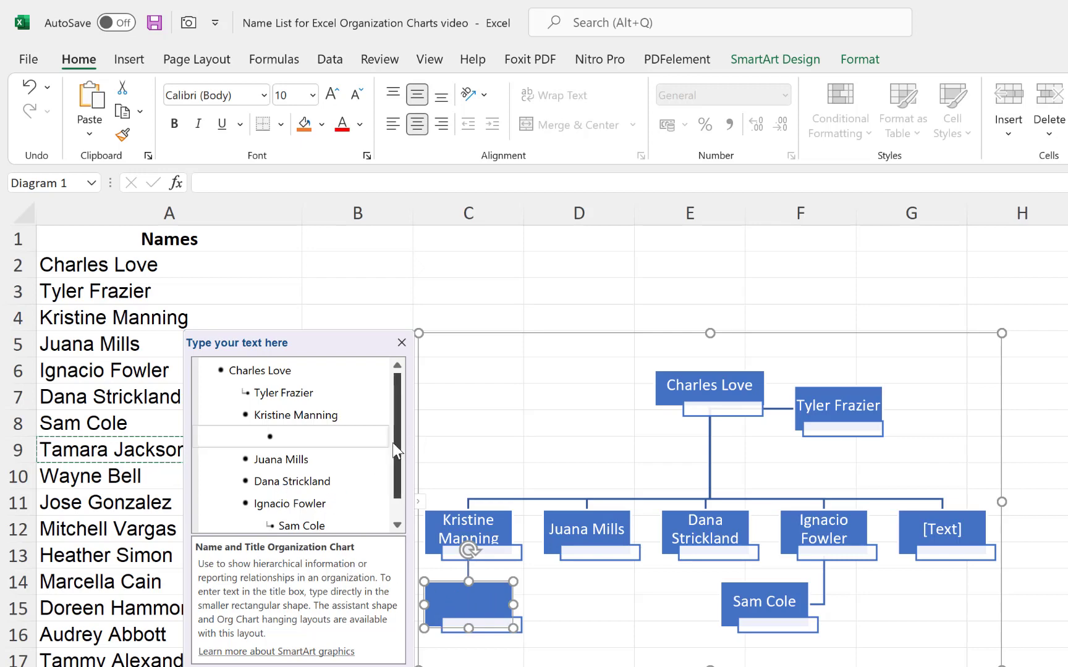
{"action": "left_click_drag", "start_coordinate": [398, 456], "coordinate": [397, 475]}
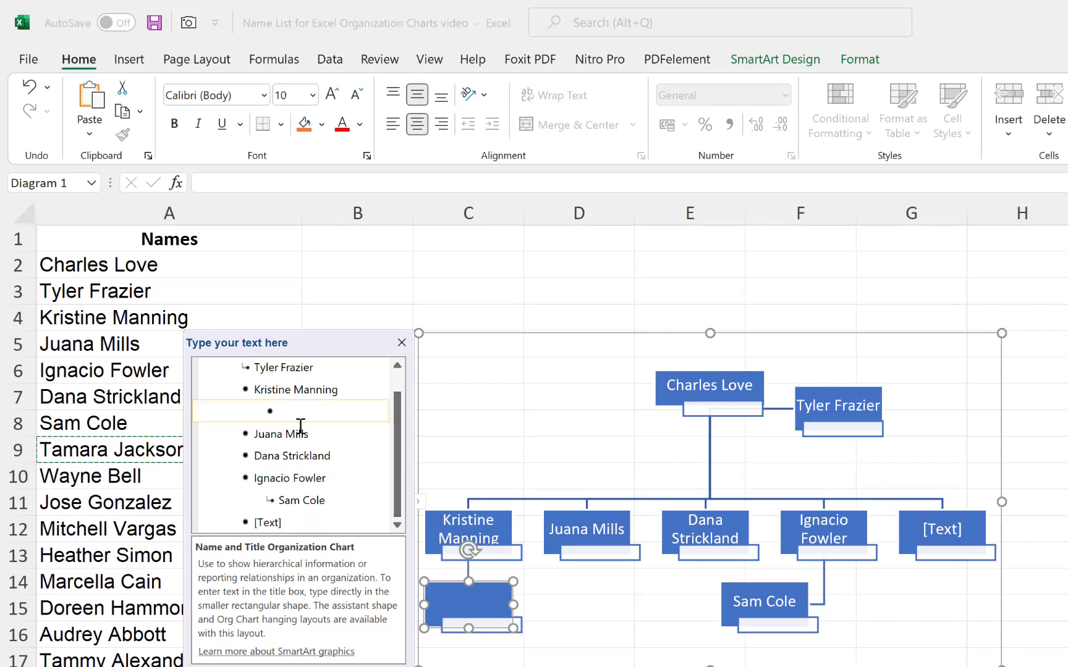
{"action": "key", "text": "ctrl+v"}
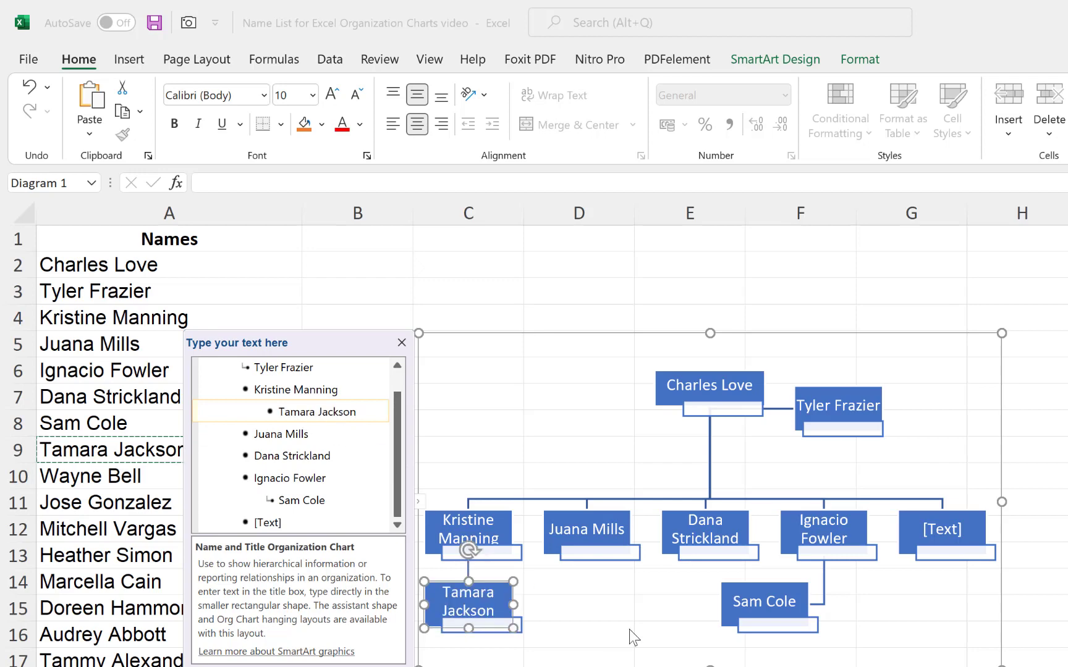
{"action": "left_click", "coordinate": [593, 500]}
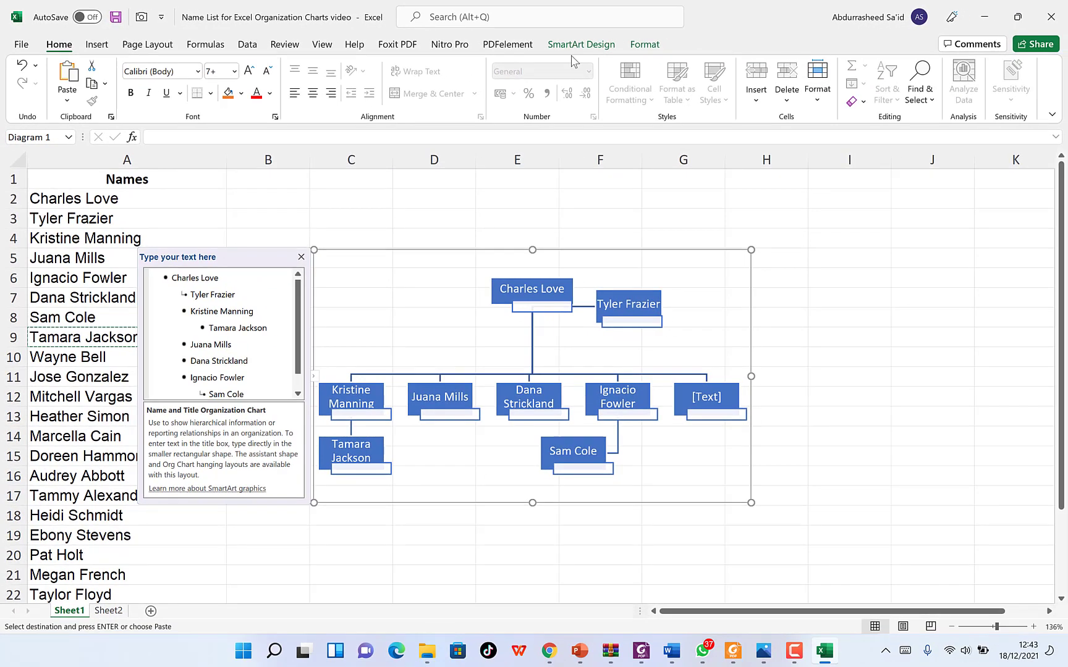
- Apply the 3-D Cartoon SmartArt style to the org chart
{"action": "left_click", "coordinate": [575, 46]}
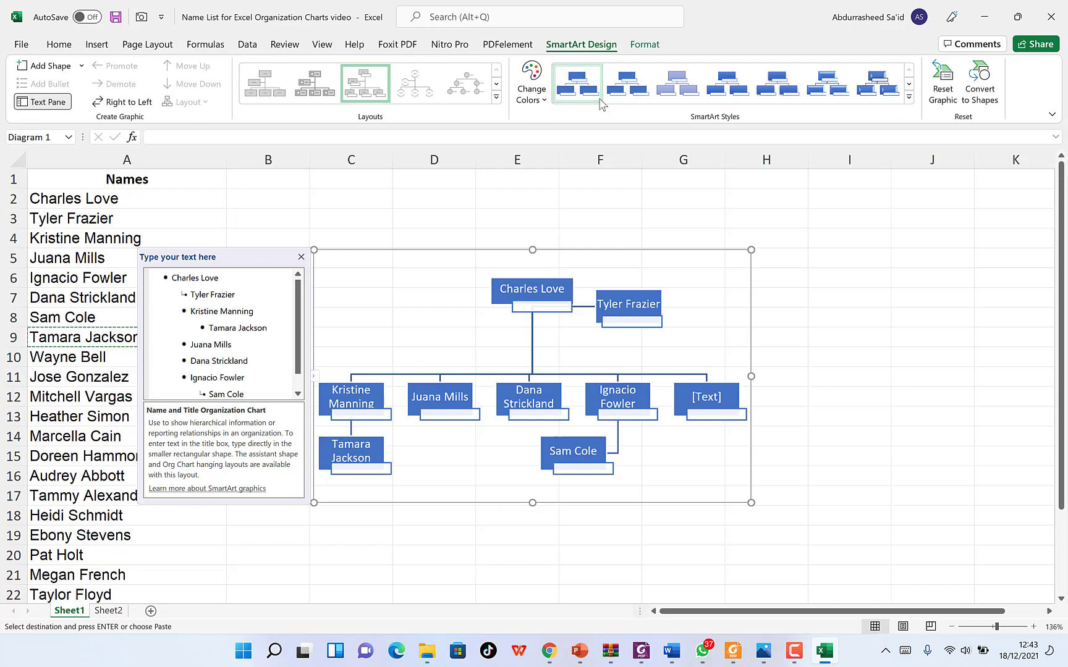
{"action": "left_click", "coordinate": [908, 98]}
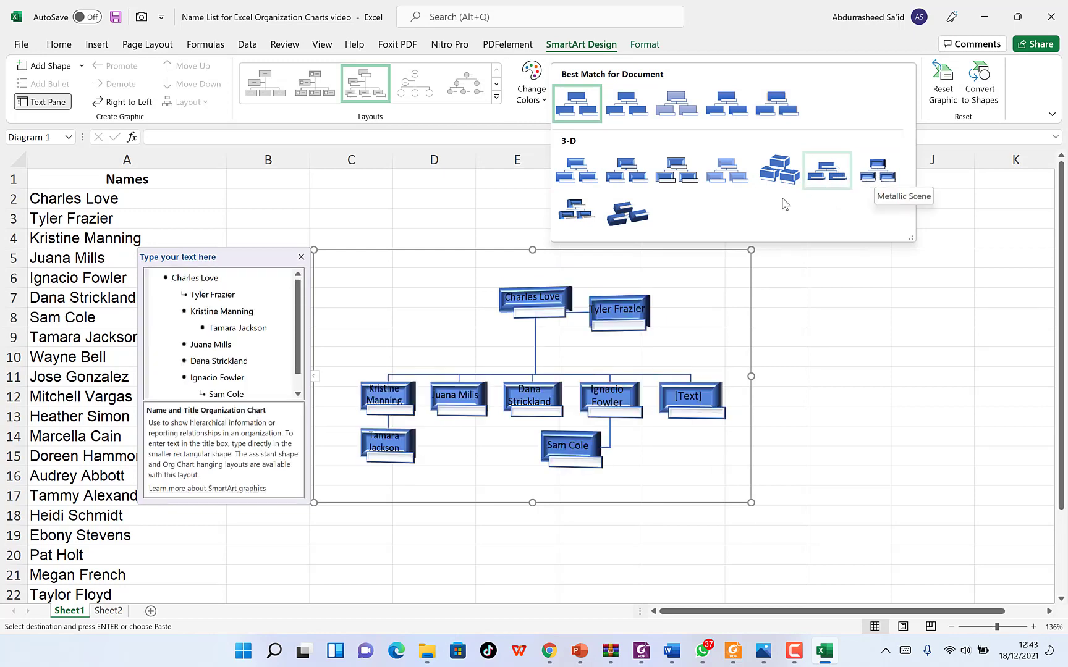
{"action": "left_click", "coordinate": [693, 178]}
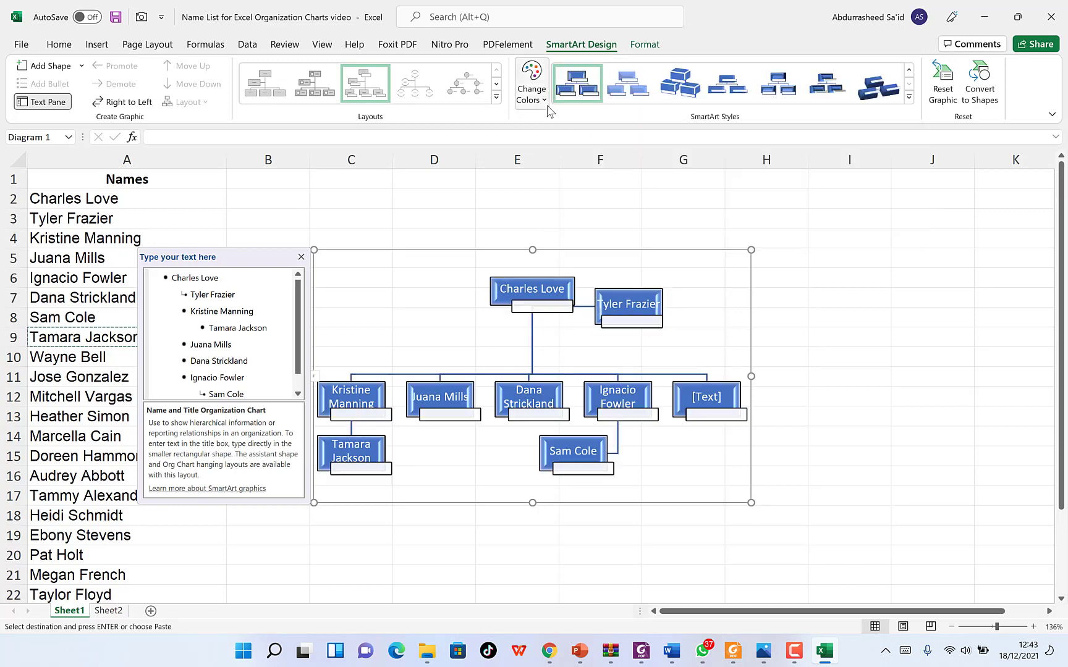
{"action": "left_click", "coordinate": [533, 92]}
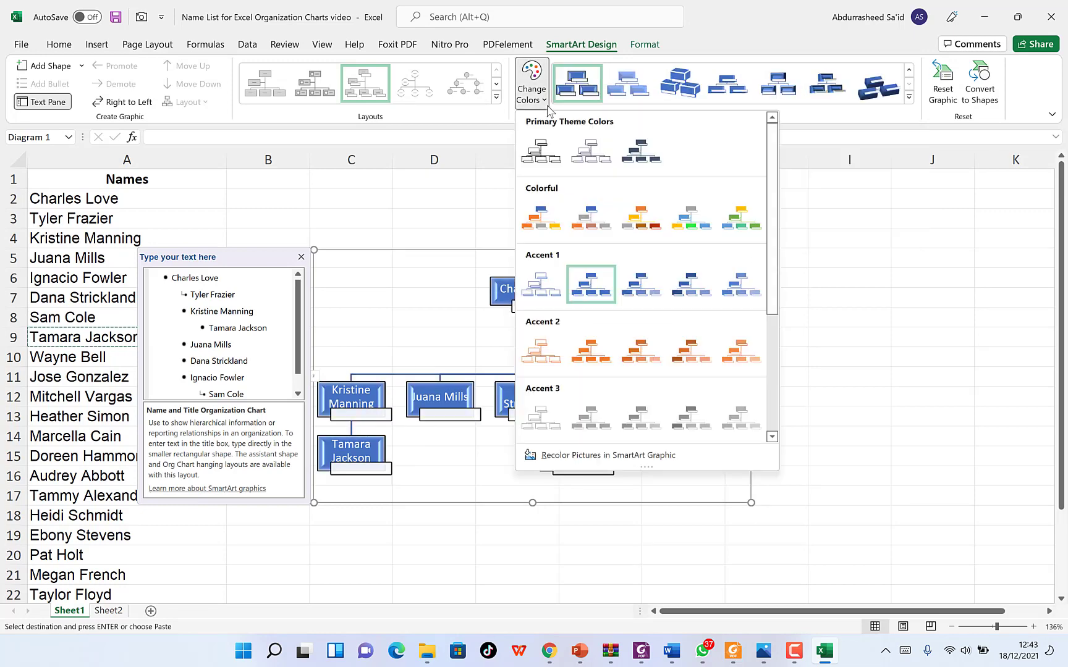
- Apply the Colorful - Accent Colors set, then browse the layouts gallery without changing it
{"action": "left_click", "coordinate": [541, 219]}
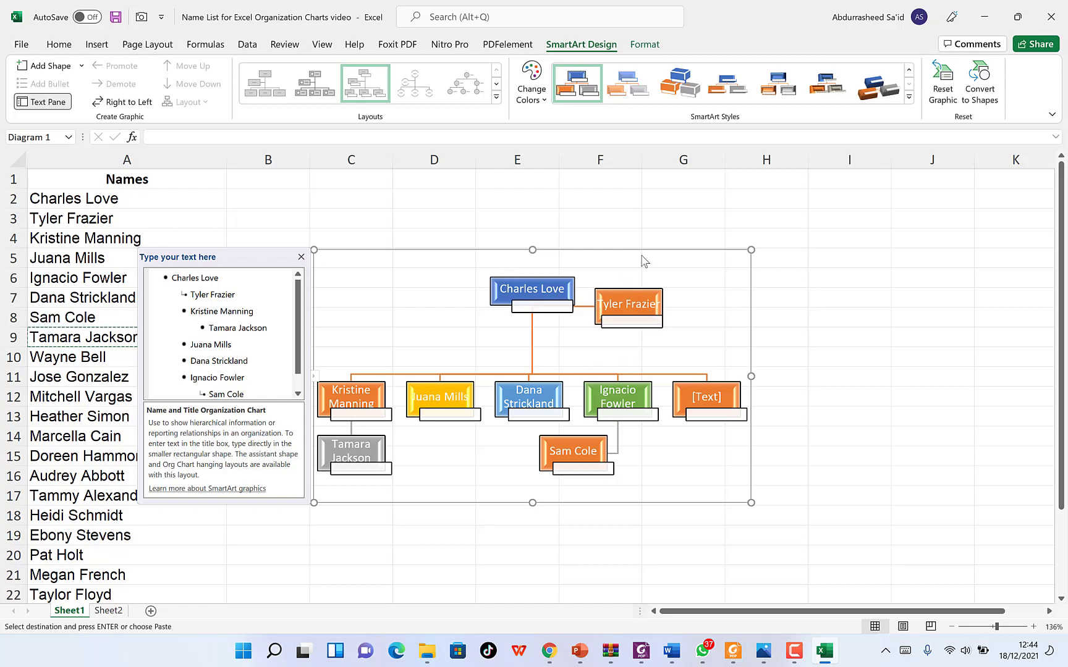
{"action": "left_click", "coordinate": [496, 98]}
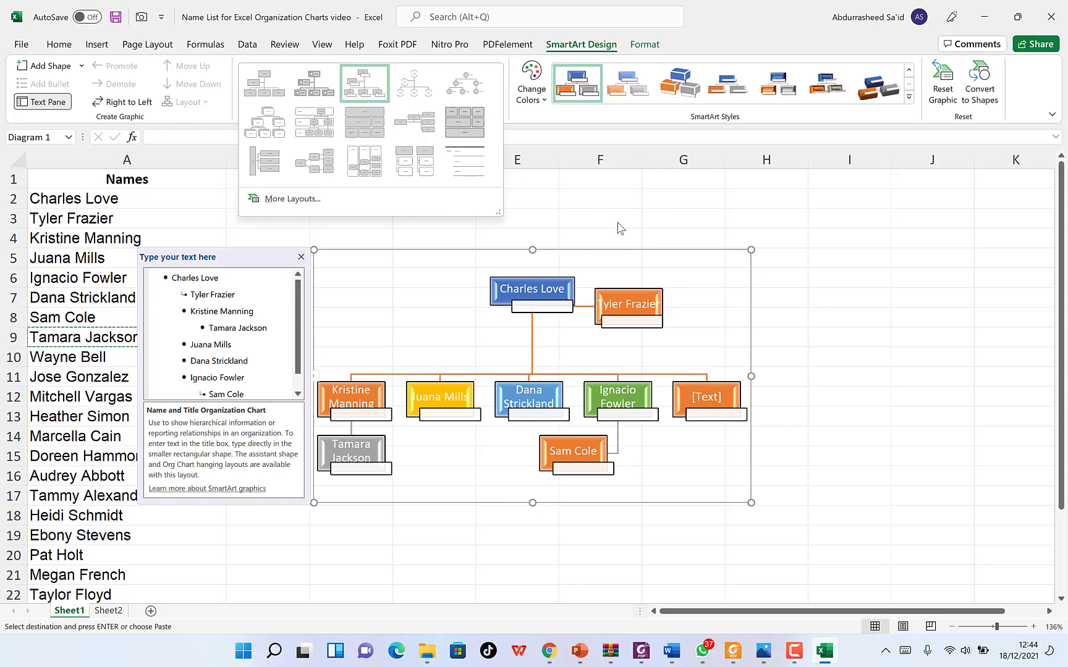
{"action": "key", "text": "Escape"}
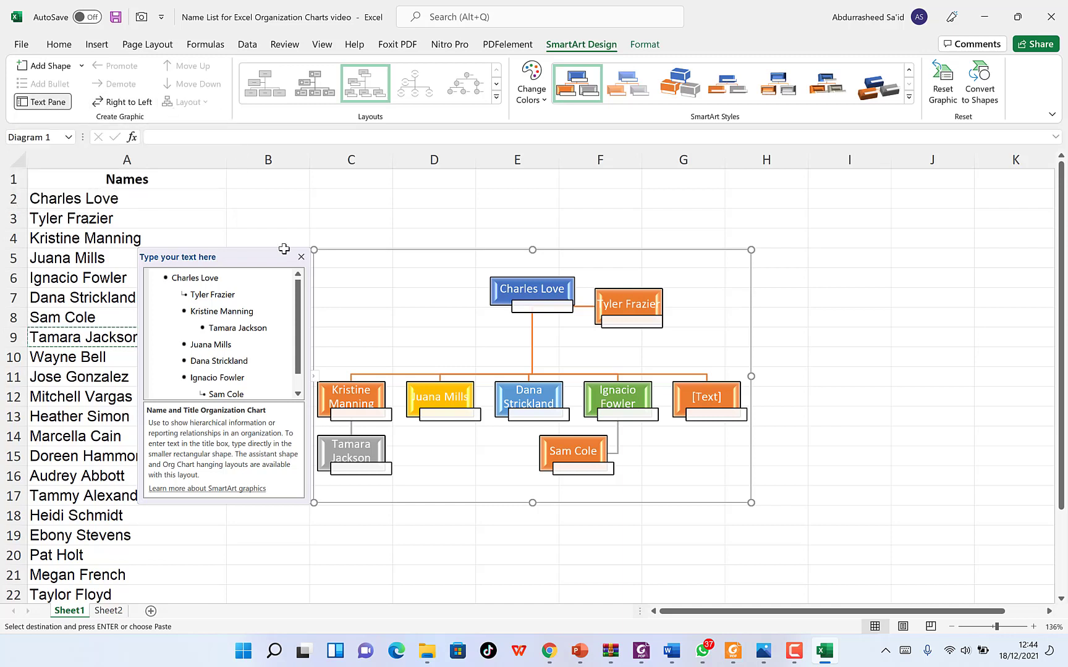
{"action": "left_click", "coordinate": [448, 392]}
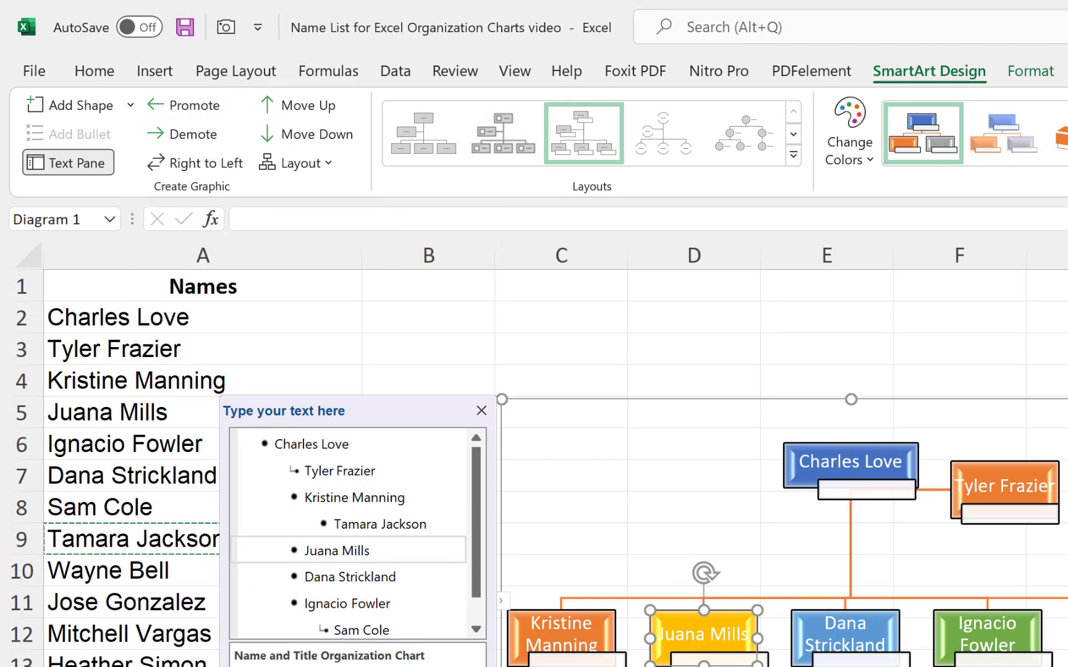
{"action": "key", "text": "Escape"}
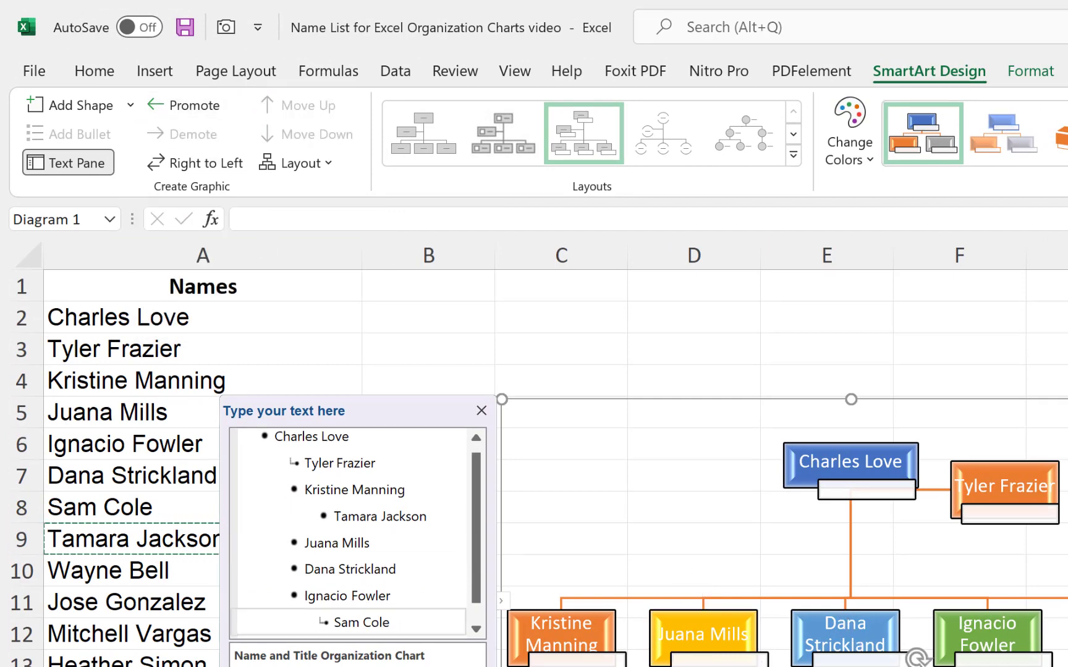
{"action": "left_click", "coordinate": [361, 630]}
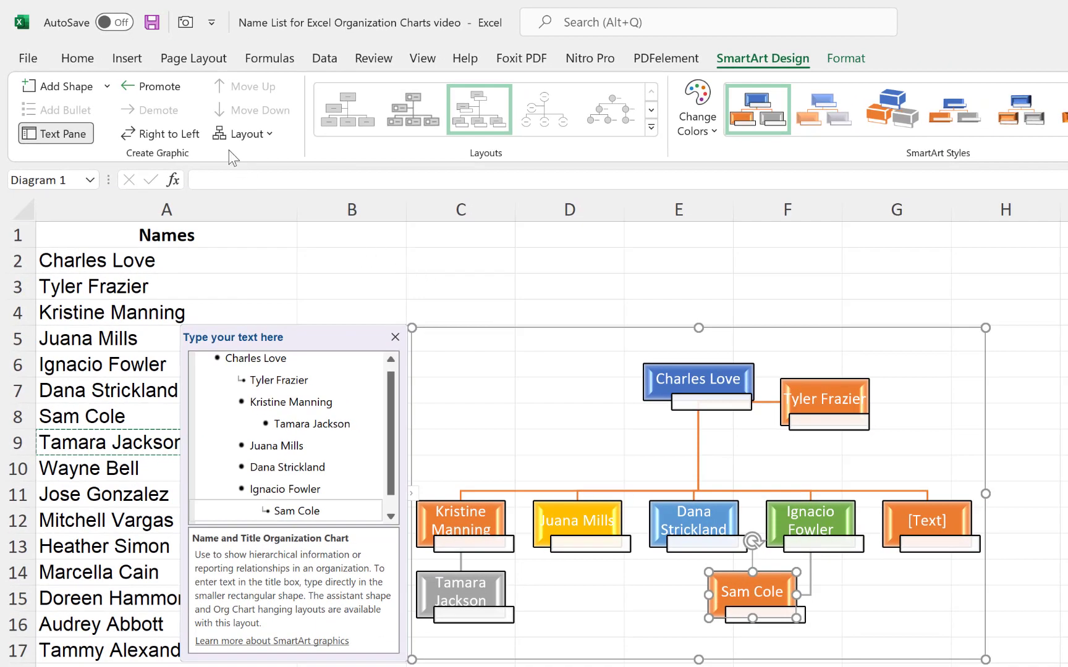
{"action": "left_click", "coordinate": [156, 86]}
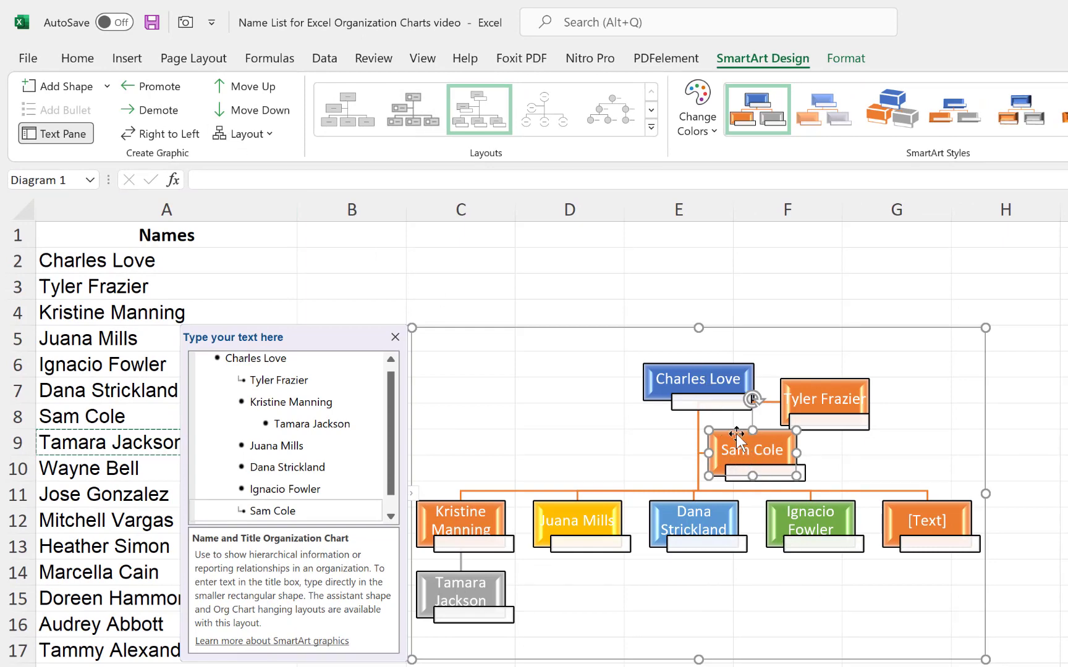
{"action": "left_click", "coordinate": [804, 513]}
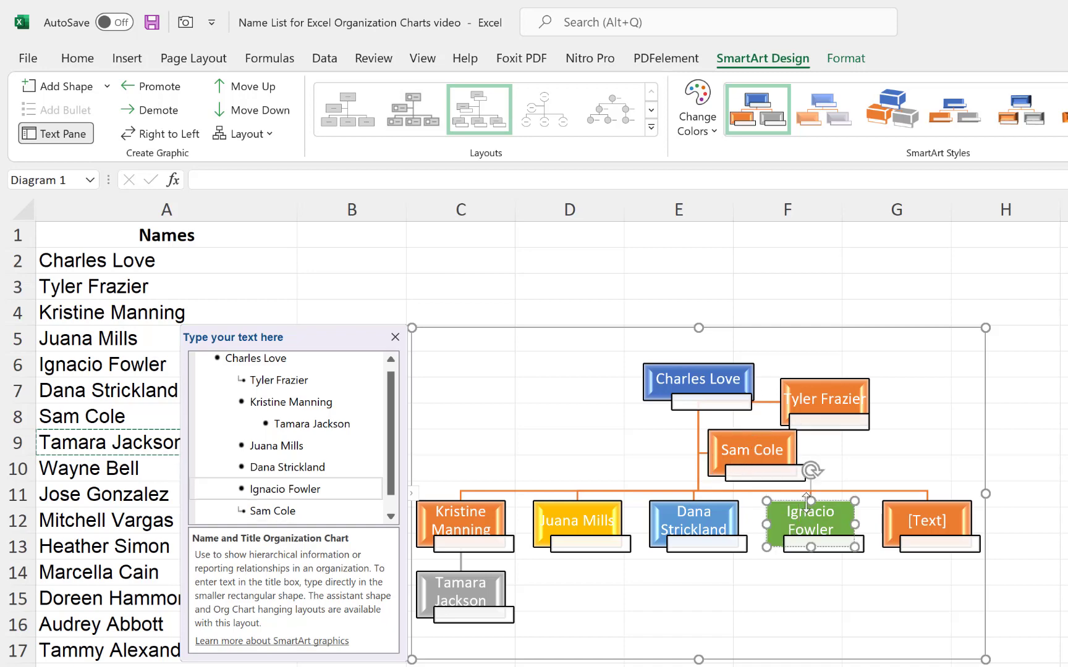
{"action": "left_click", "coordinate": [95, 86]}
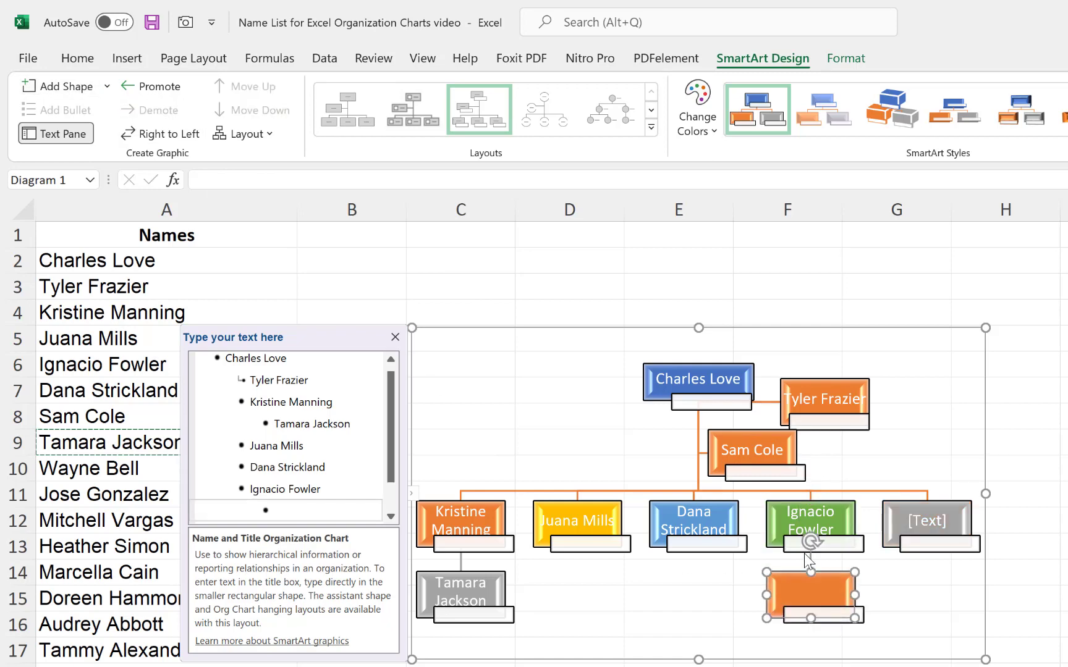
{"action": "left_click", "coordinate": [107, 87]}
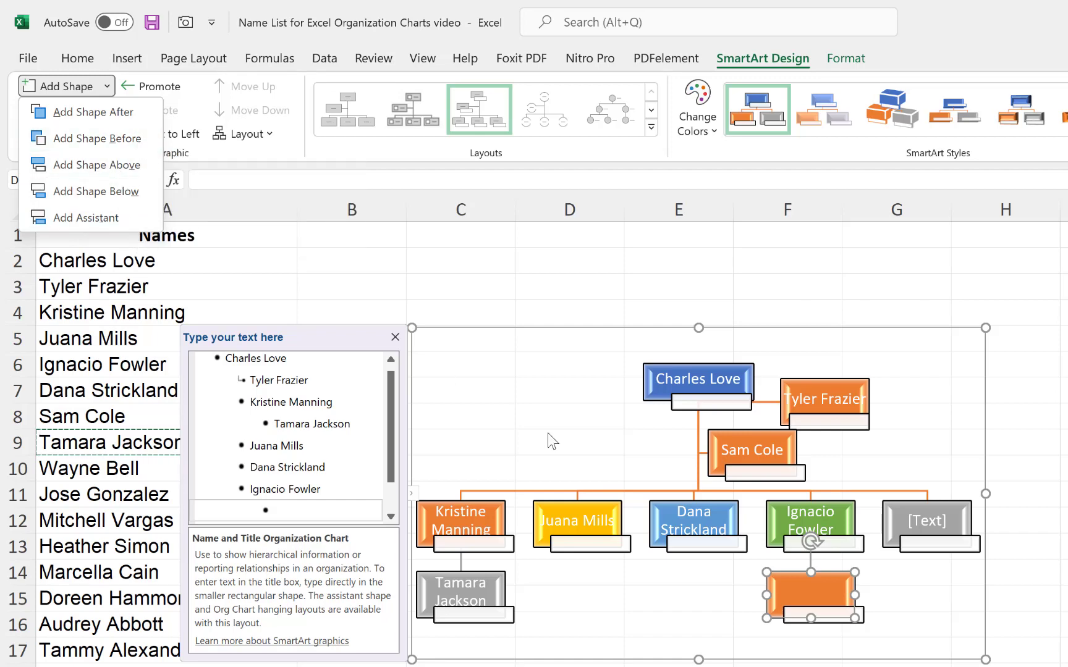
{"action": "left_click", "coordinate": [808, 591]}
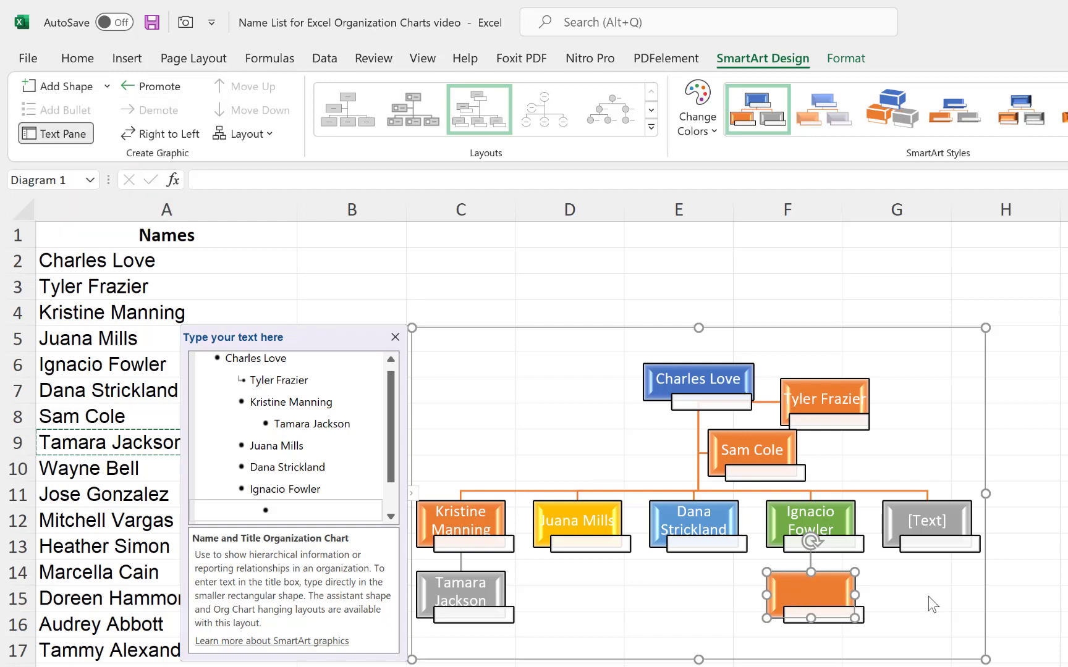
{"action": "left_click_drag", "start_coordinate": [803, 590], "coordinate": [804, 589]}
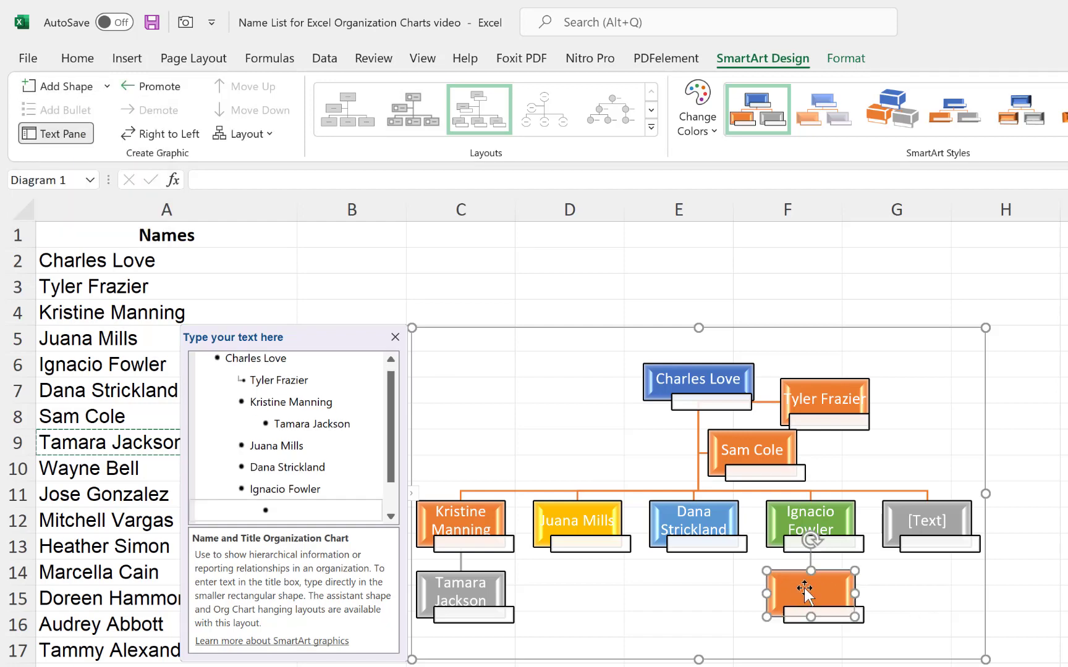
{"action": "left_click", "coordinate": [81, 476]}
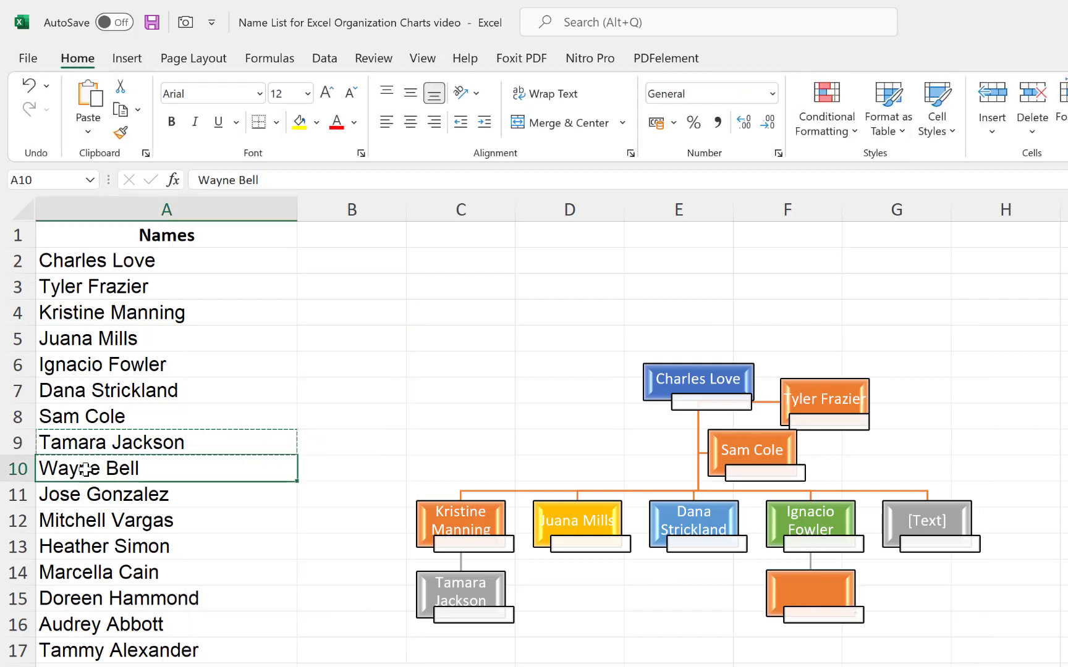
{"action": "left_click", "coordinate": [802, 577]}
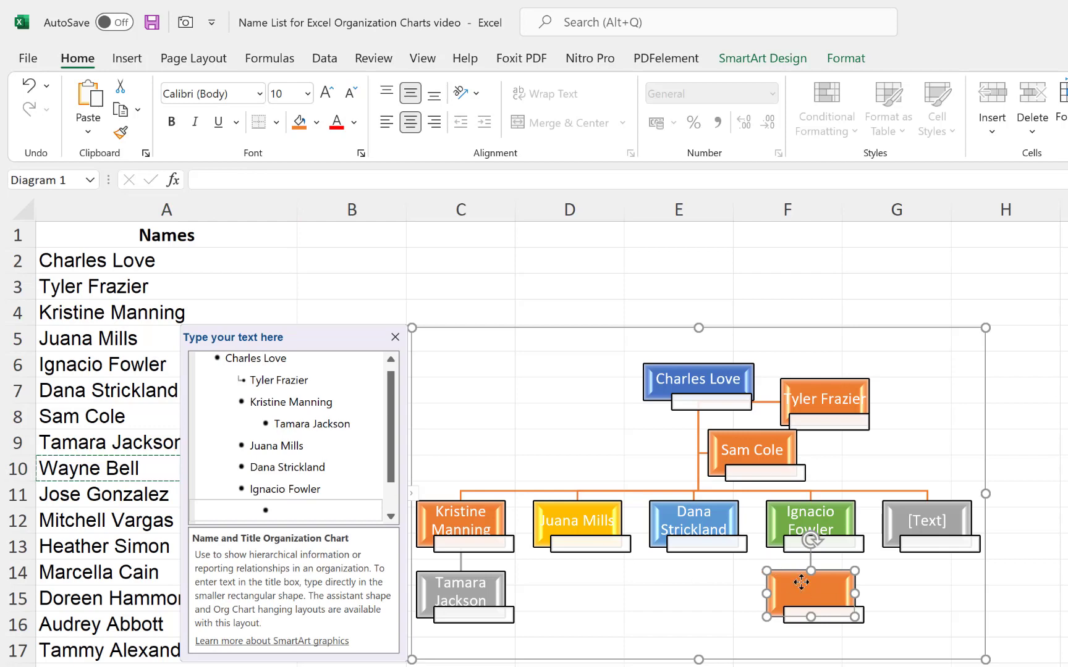
{"action": "left_click", "coordinate": [298, 511]}
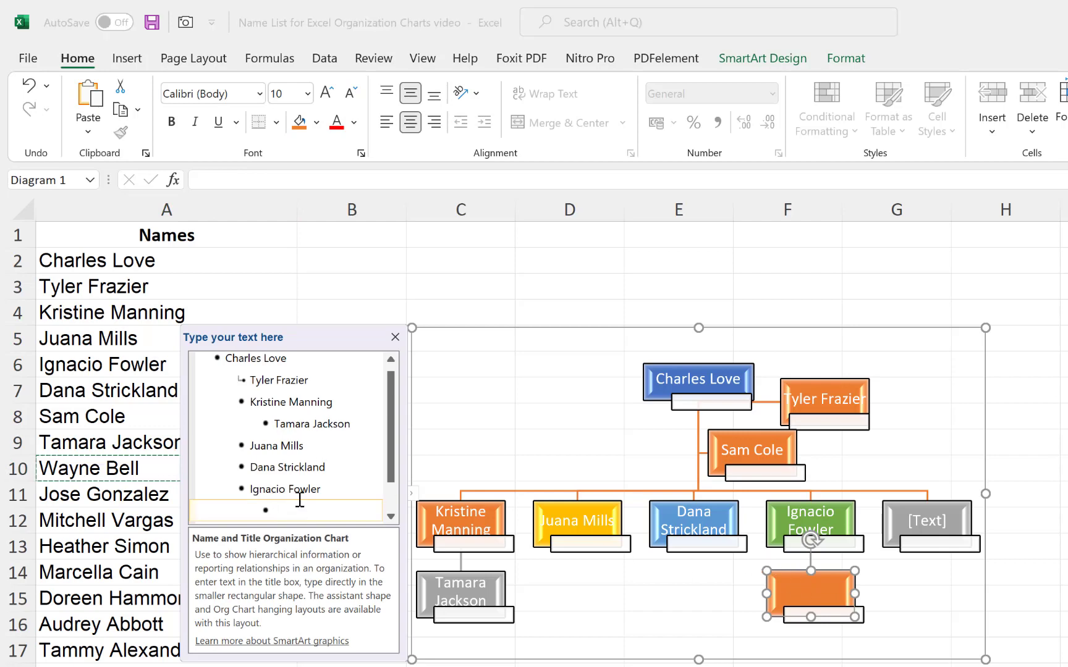
{"action": "left_click", "coordinate": [589, 619]}
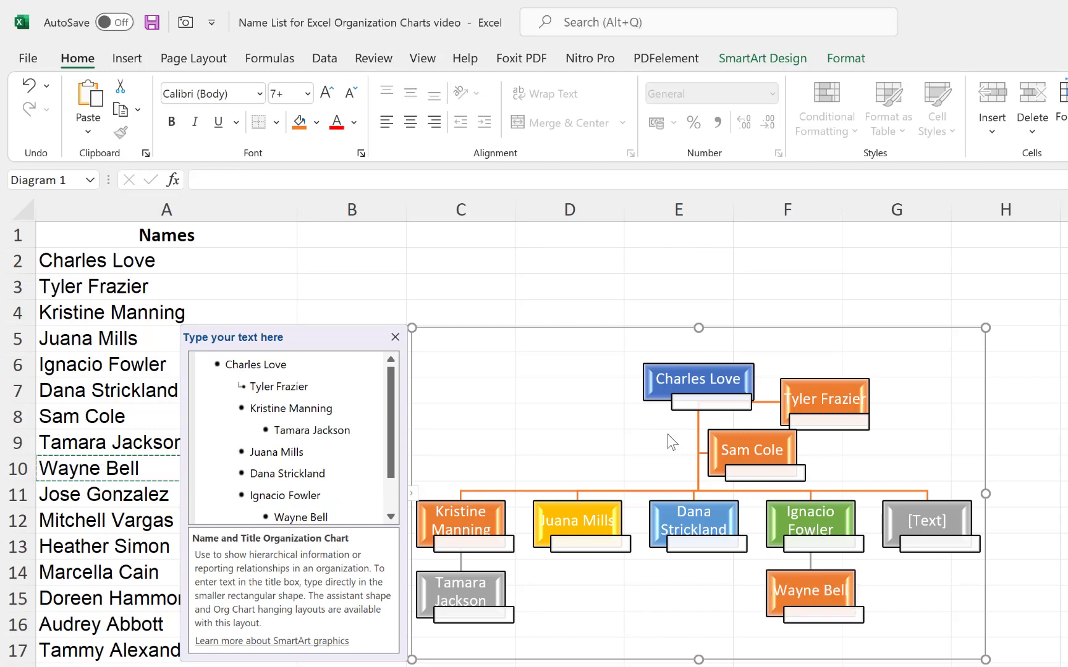
{"action": "left_click", "coordinate": [932, 518]}
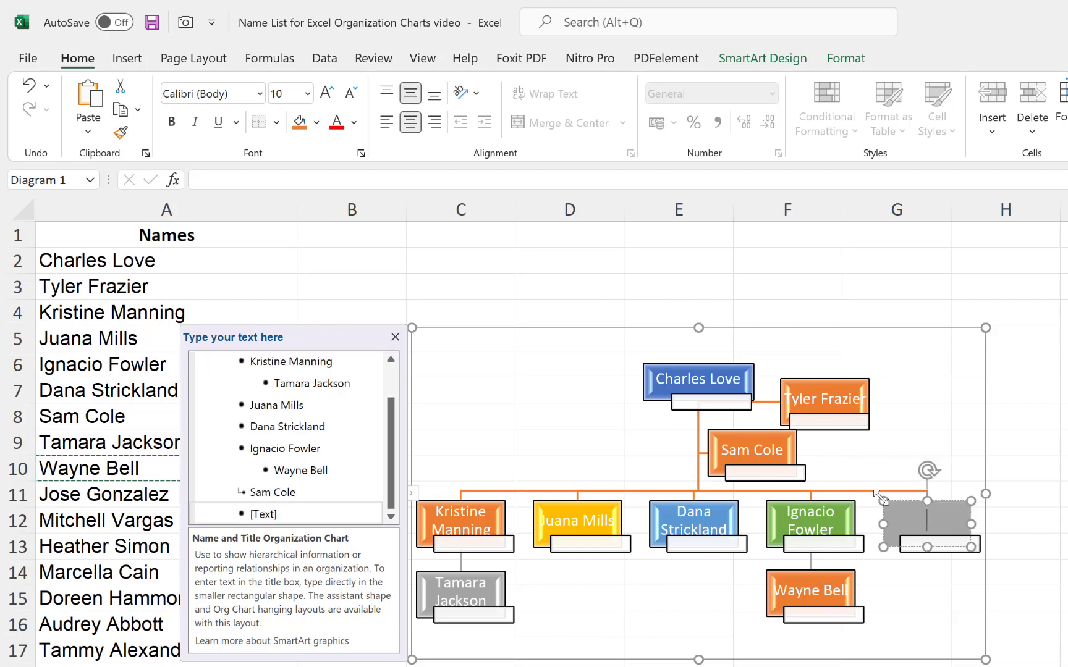
{"action": "left_click", "coordinate": [78, 500]}
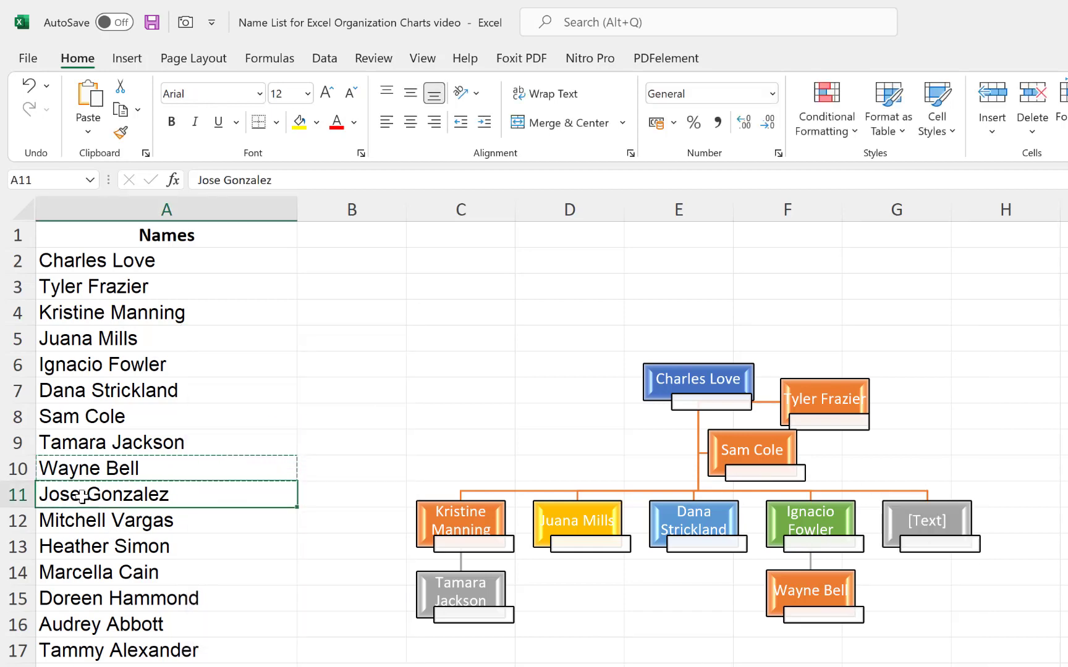
{"action": "key", "text": "ctrl+c"}
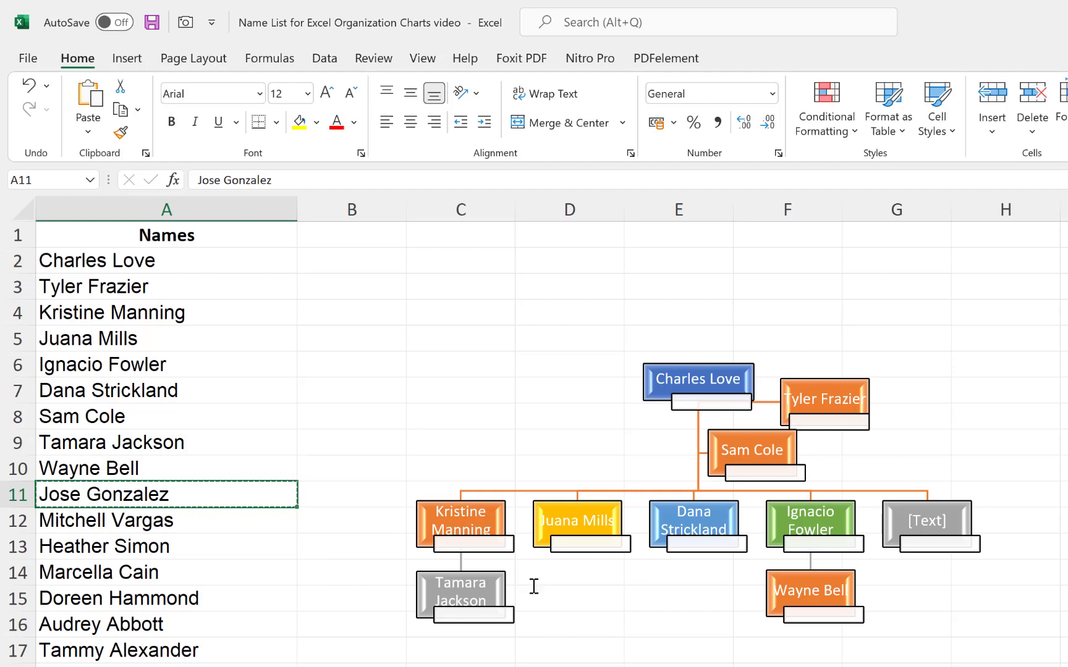
{"action": "left_click", "coordinate": [912, 532]}
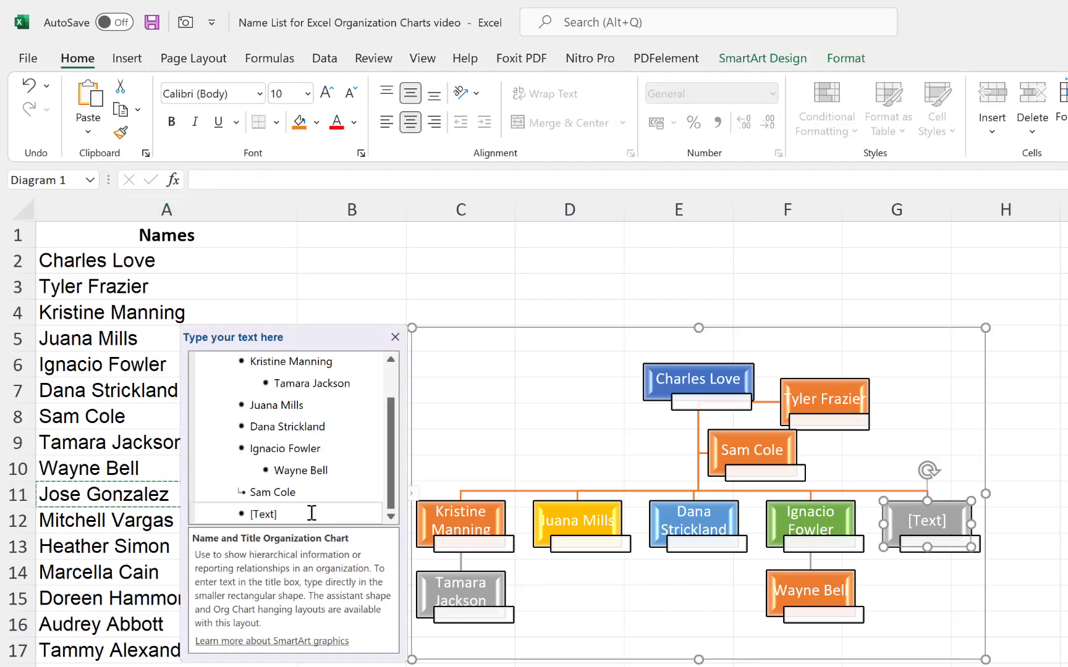
{"action": "left_click", "coordinate": [310, 513]}
{"action": "key", "text": "ctrl+v"}
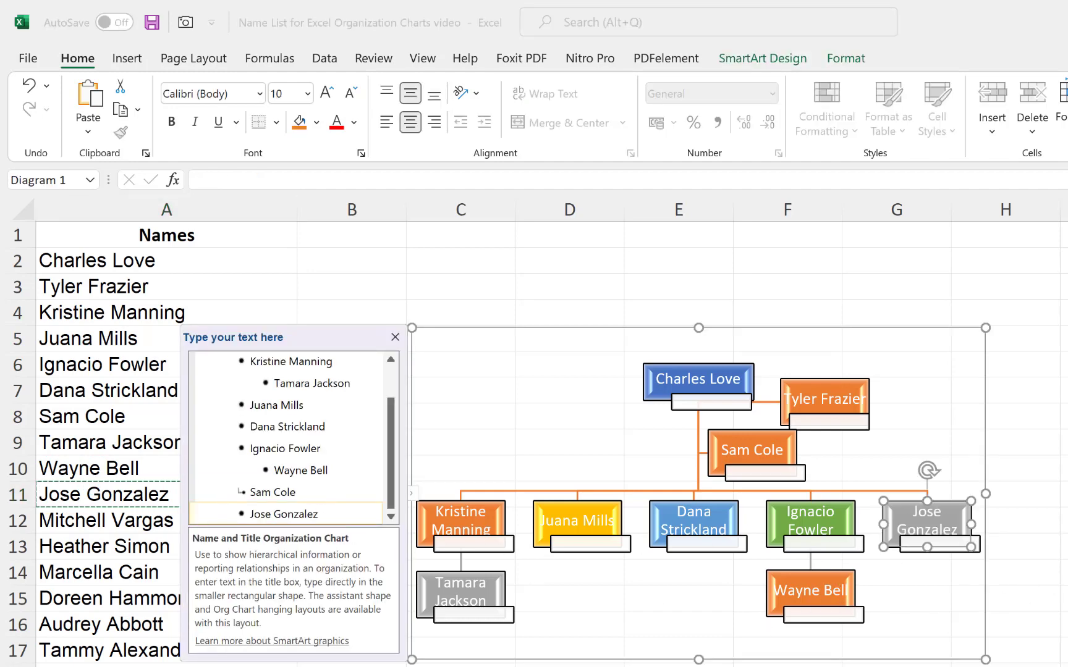
{"action": "left_click", "coordinate": [1064, 495]}
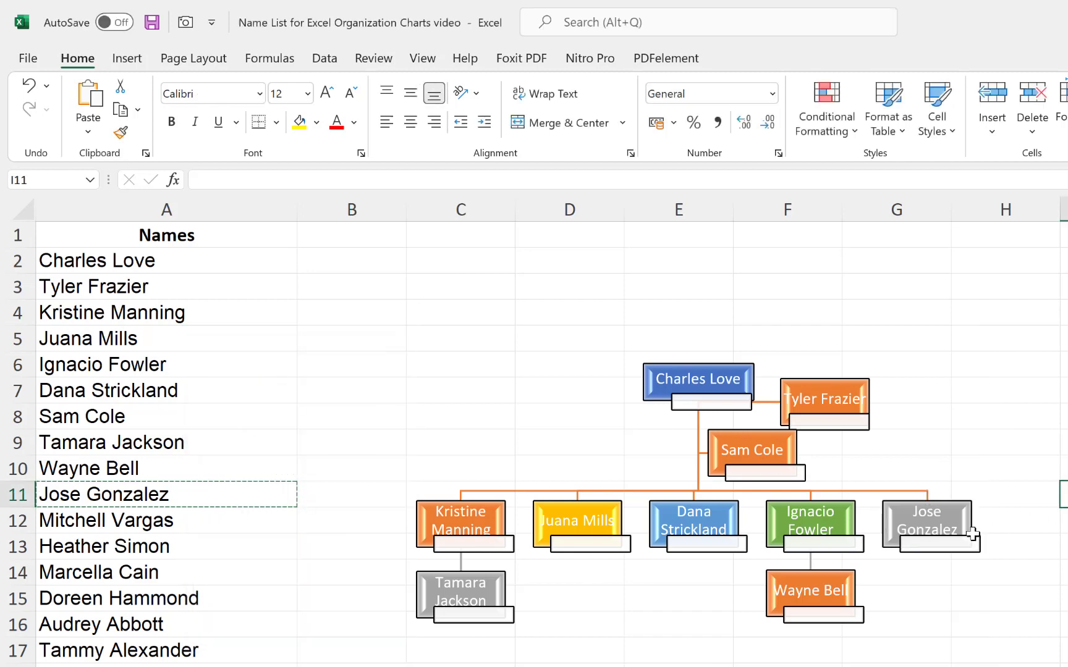
{"action": "left_click", "coordinate": [781, 433]}
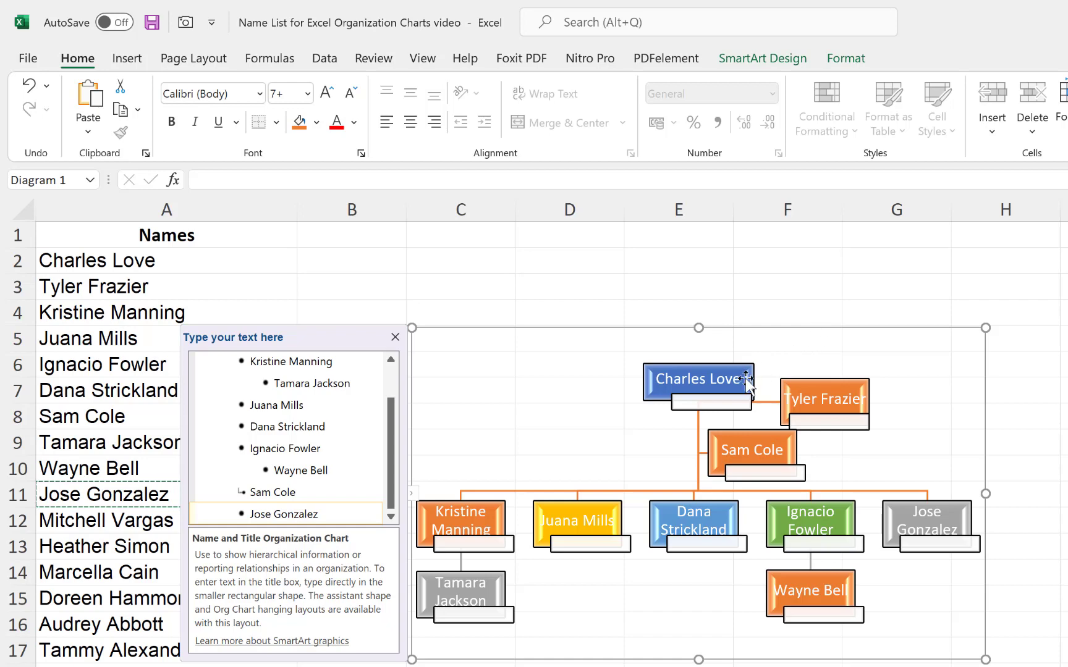
- Fill the SmartArt background with a light grey theme colour via Shape Fill
{"action": "left_click", "coordinate": [852, 62]}
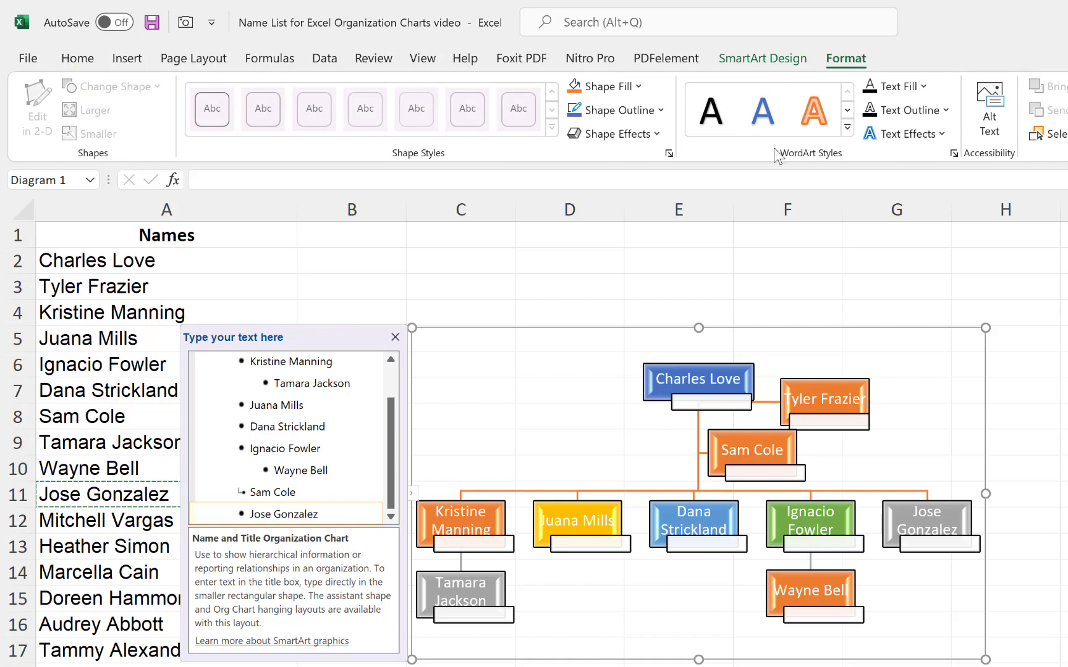
{"action": "left_click", "coordinate": [638, 87]}
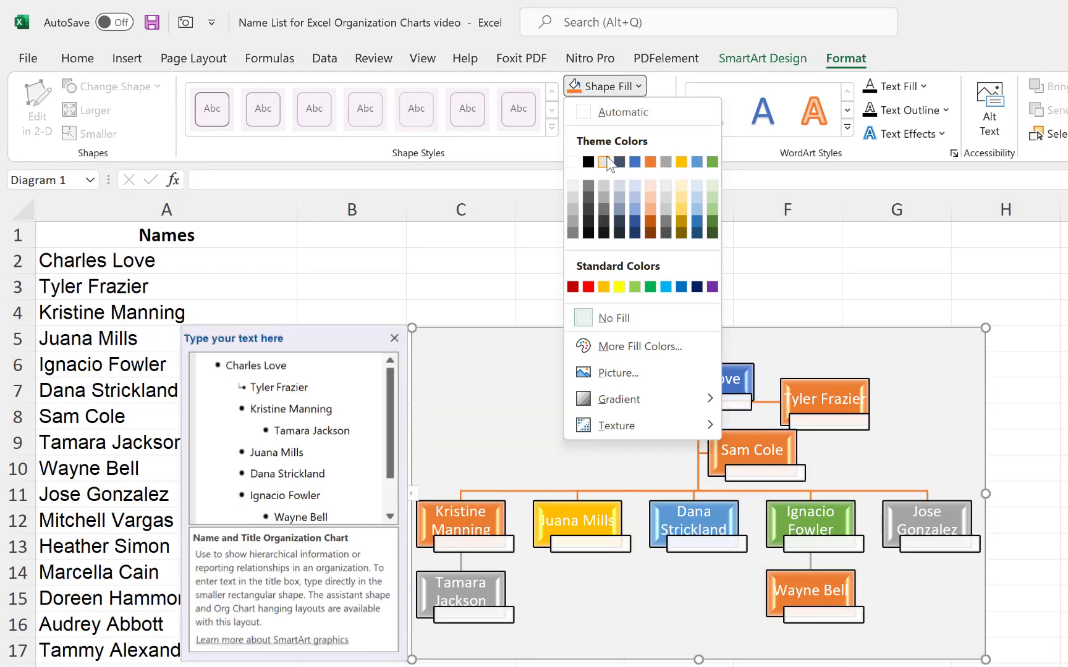
{"action": "left_click", "coordinate": [605, 160]}
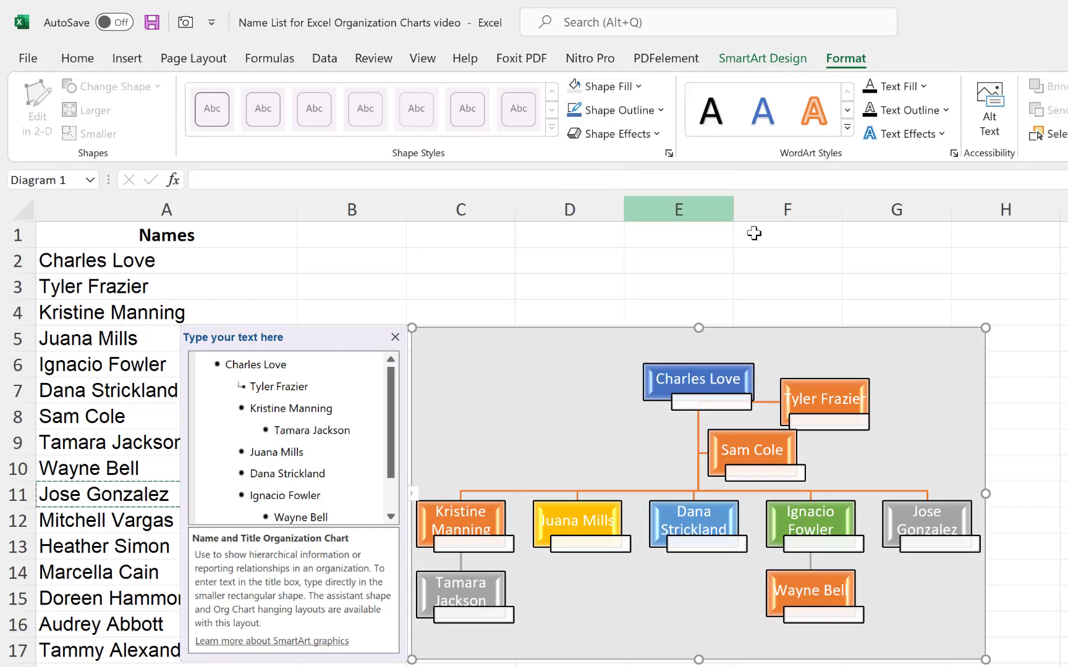
{"action": "left_click", "coordinate": [1064, 416]}
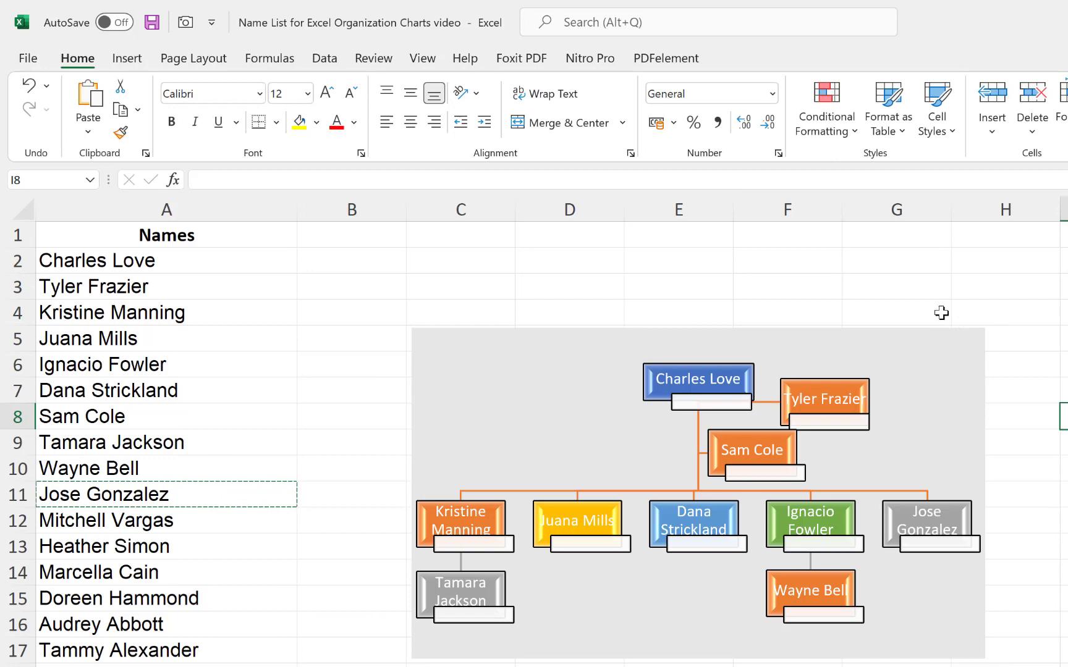
{"action": "left_click", "coordinate": [913, 343]}
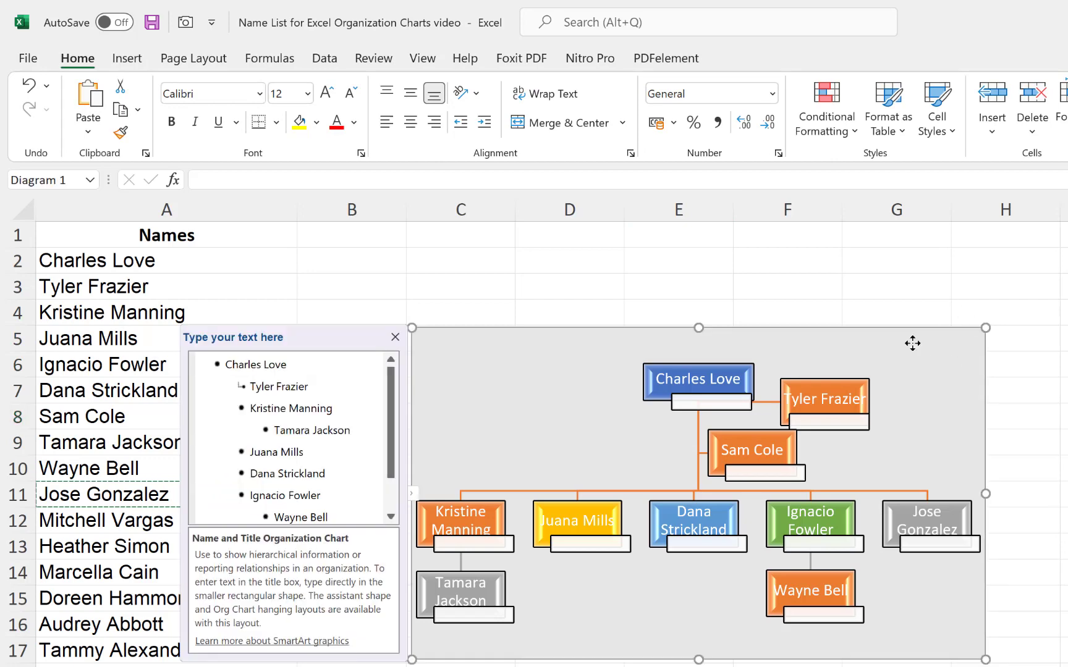
- Set up Save as Picture for the chart as Portable Network Graphics, named Pic 2
{"action": "right_click", "coordinate": [913, 343]}
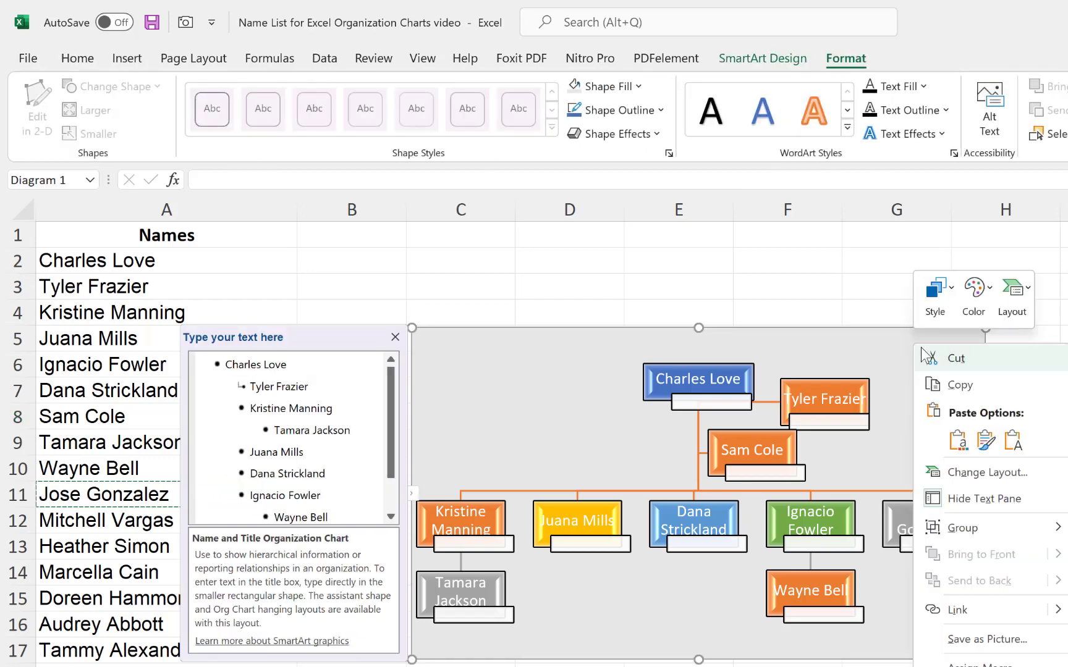
{"action": "left_click", "coordinate": [1029, 640]}
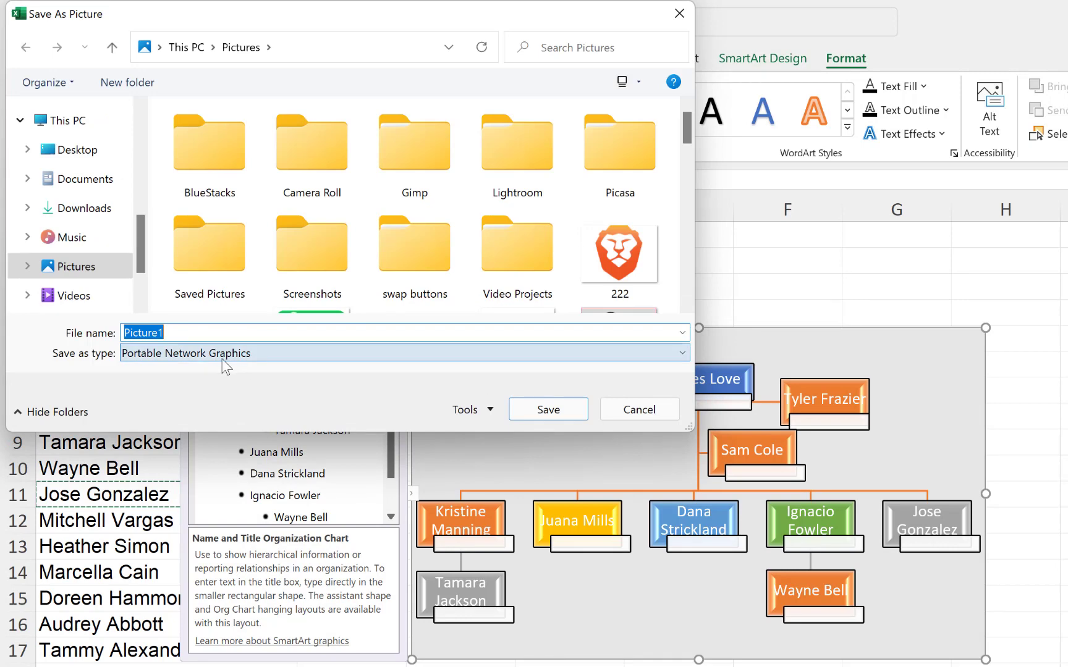
{"action": "left_click", "coordinate": [223, 358]}
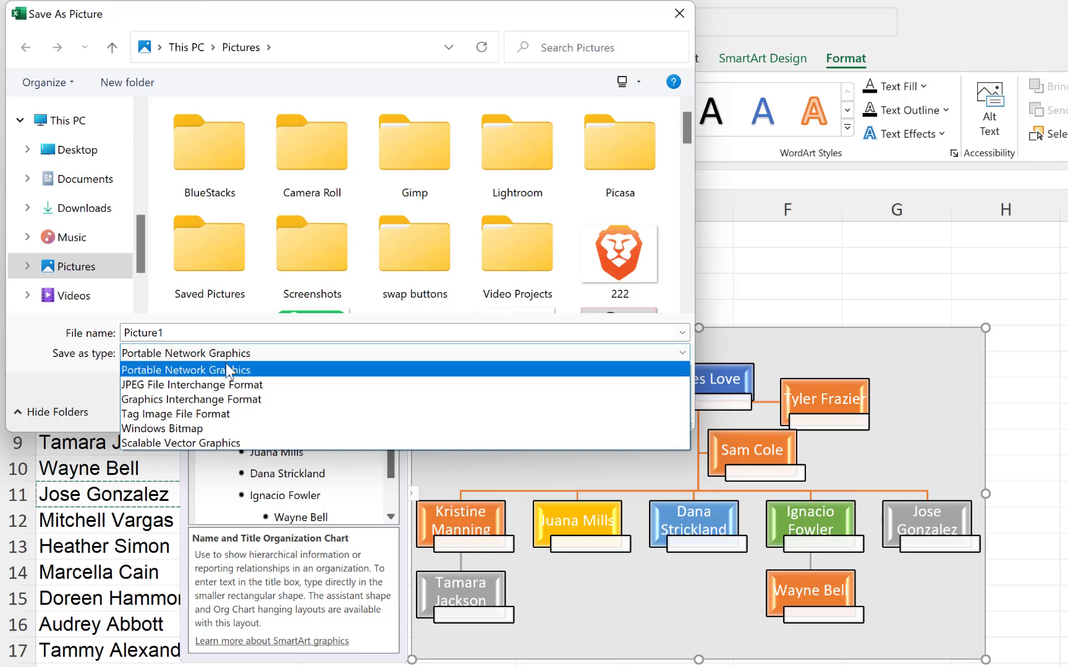
{"action": "left_click", "coordinate": [216, 371]}
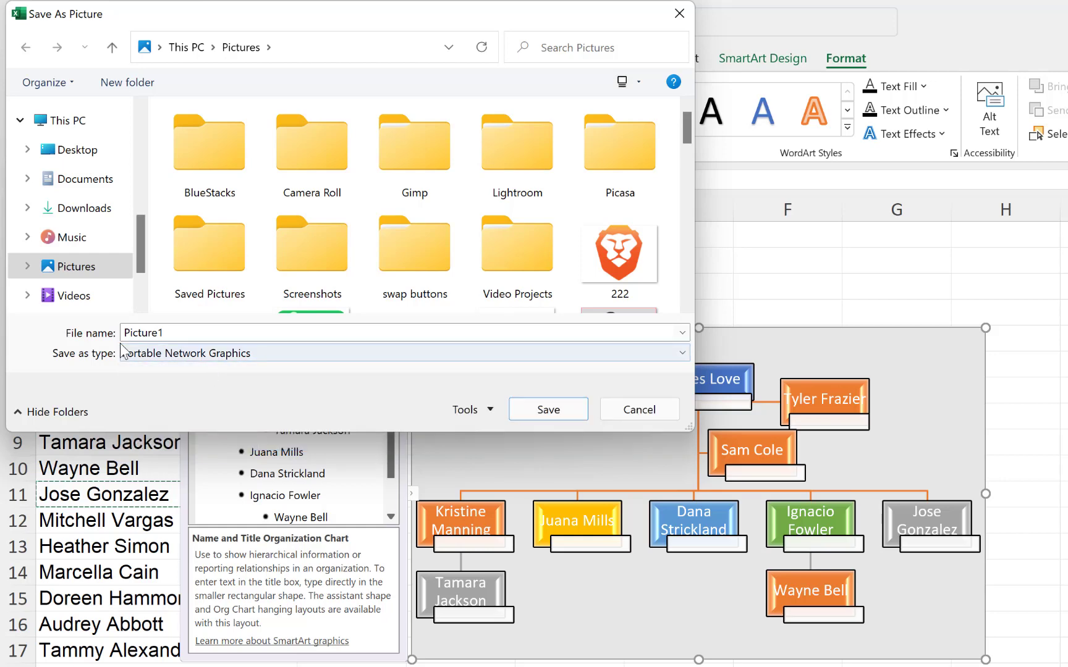
{"action": "double_click", "coordinate": [164, 334]}
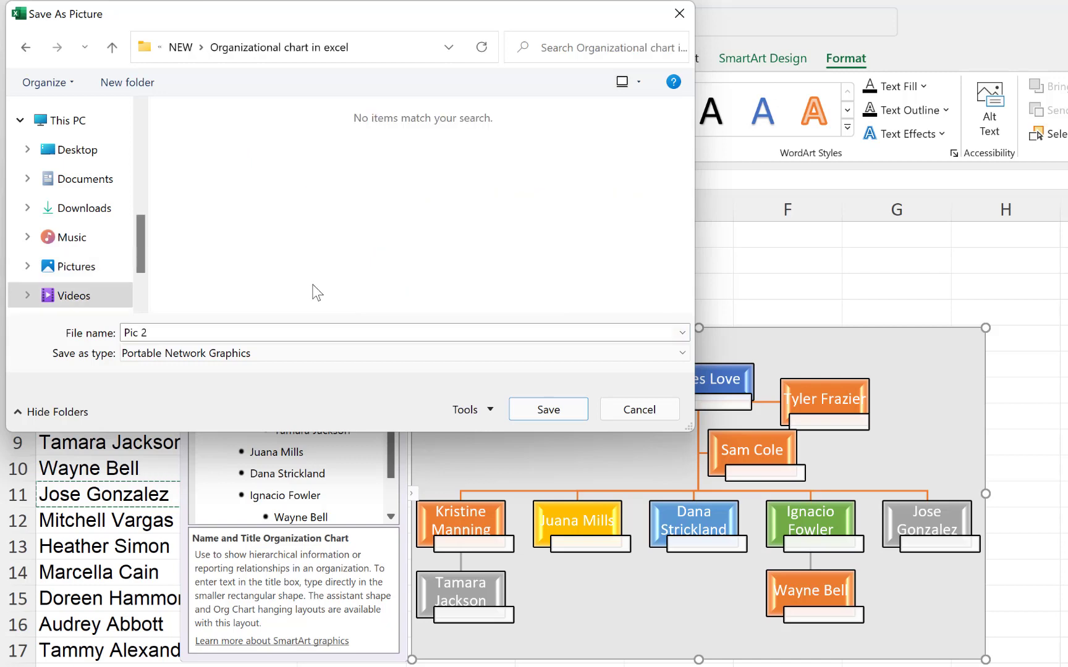
- Save the picture as Pic 2 and open it in Photos
{"action": "left_click", "coordinate": [541, 412]}
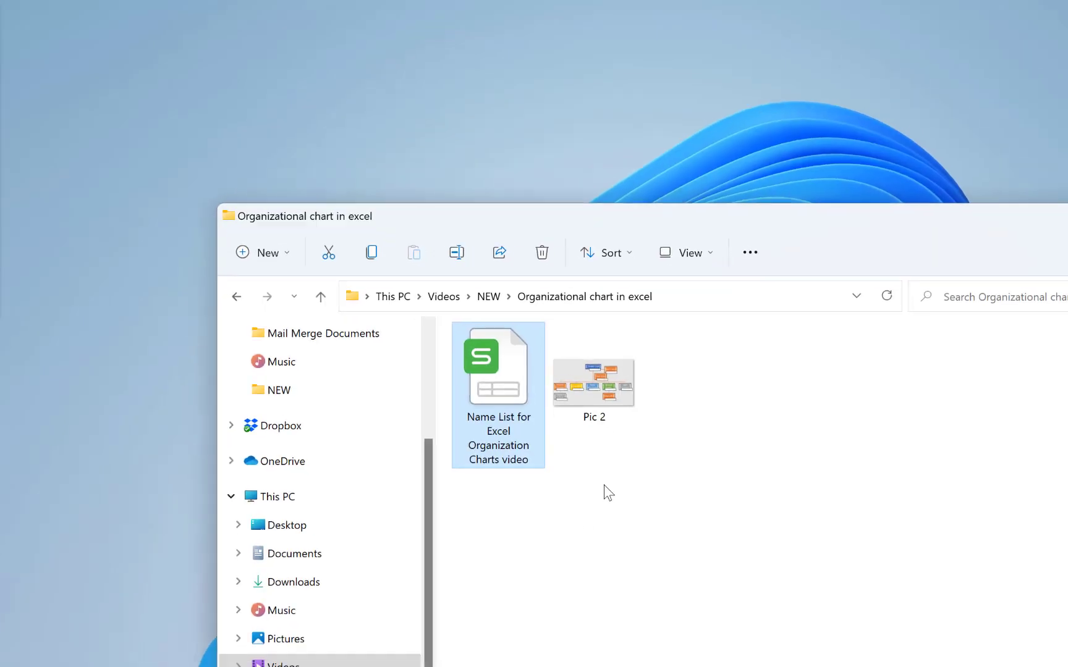
{"action": "double_click", "coordinate": [468, 302]}
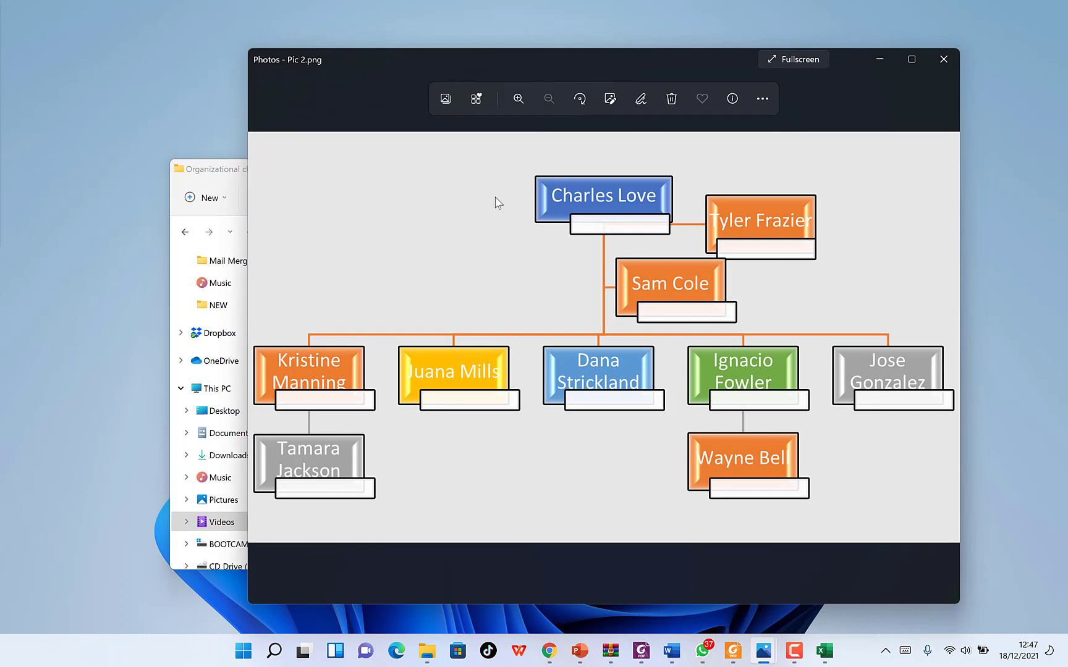
- Zoom into the Pic 2 image to 100% and back out, then minimize Photos
{"action": "scroll", "coordinate": [530, 341], "scroll_direction": "up", "scroll_amount": 5}
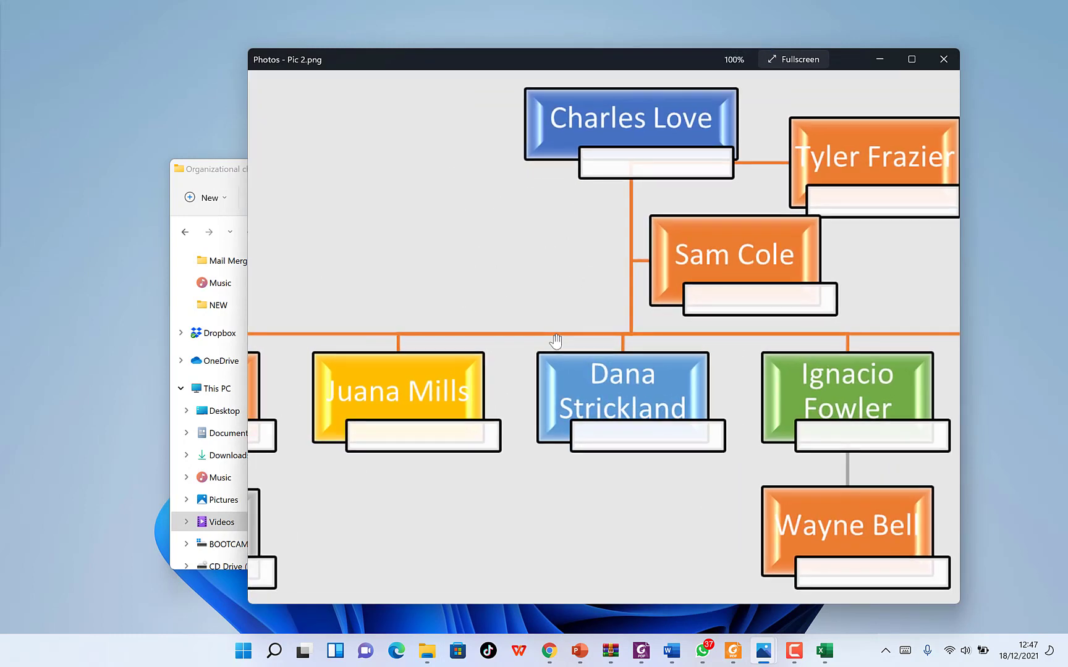
{"action": "scroll", "coordinate": [556, 339], "scroll_direction": "down", "scroll_amount": 5}
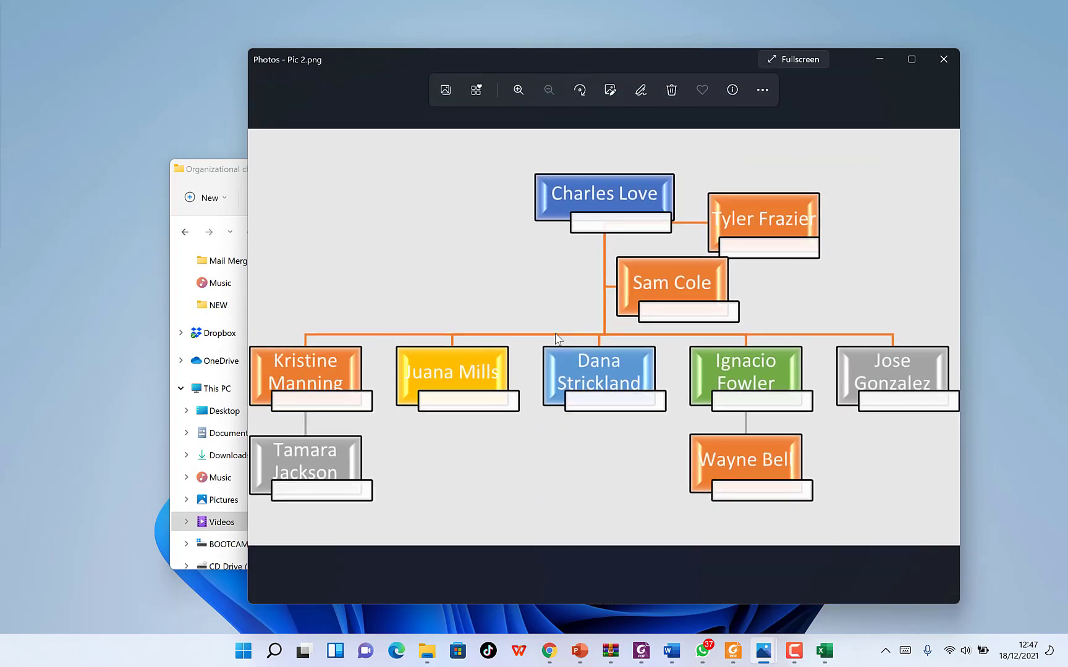
{"action": "left_click", "coordinate": [878, 59]}
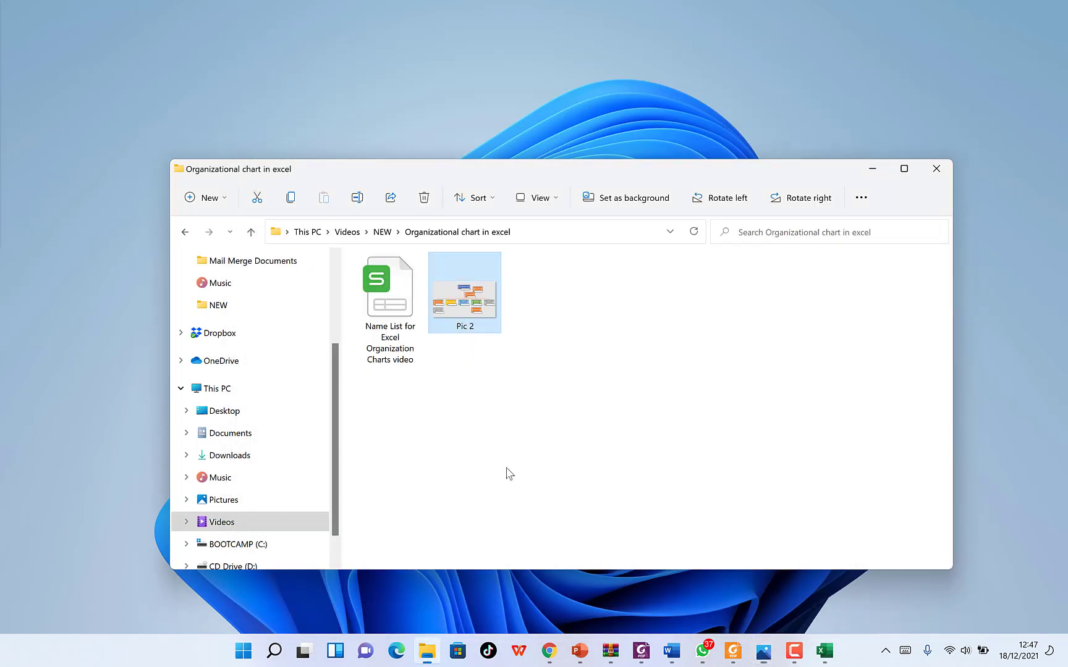
- Bring the Name List workbook back to front and deselect the org chart
{"action": "left_click", "coordinate": [824, 650]}
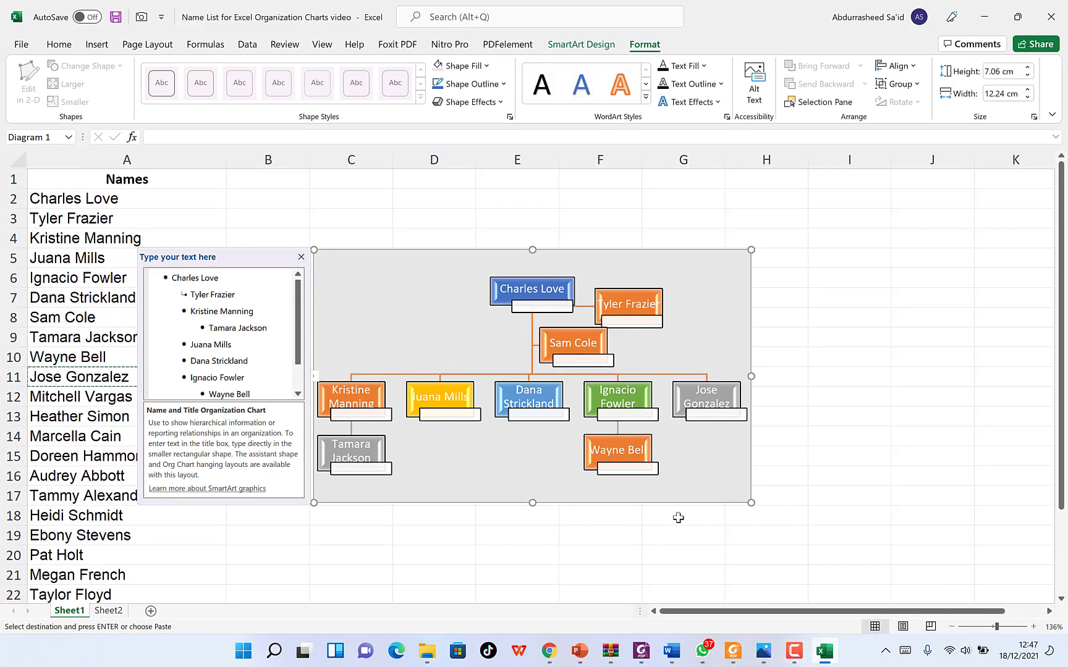
{"action": "left_click", "coordinate": [404, 550]}
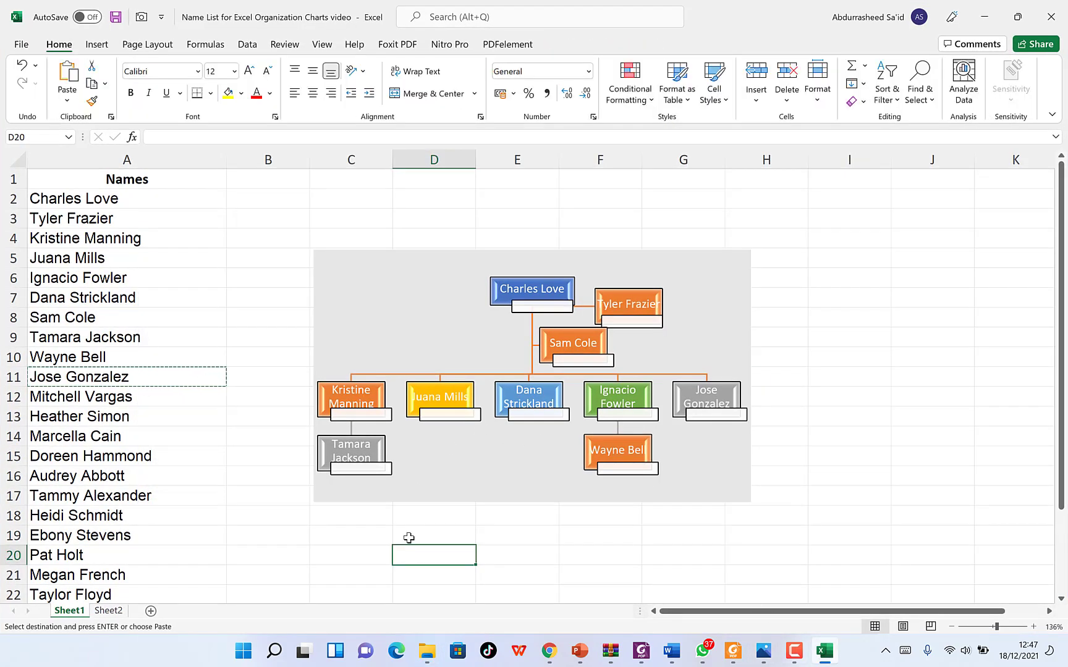